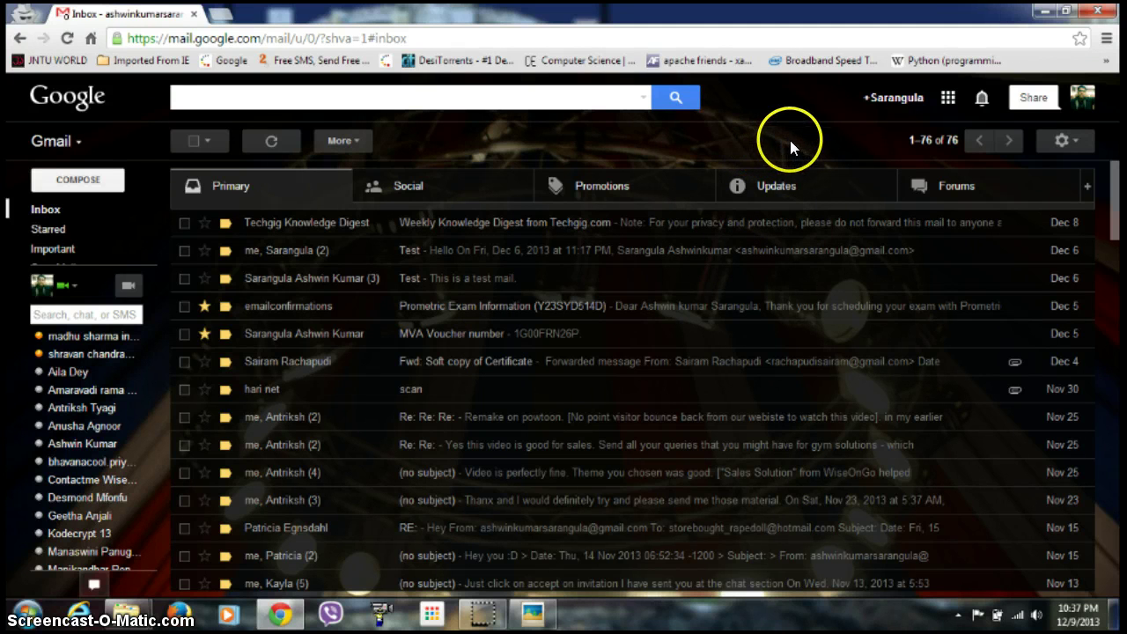
Open Gmail's full Settings page from the gear menu.
left_click(1074, 140)
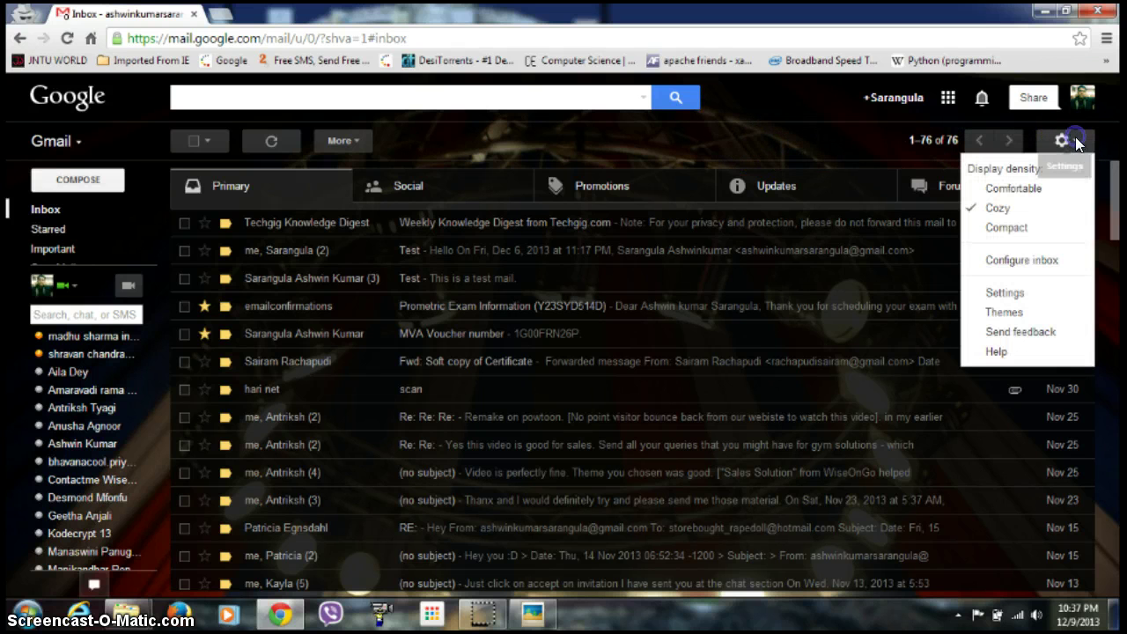
left_click(1004, 295)
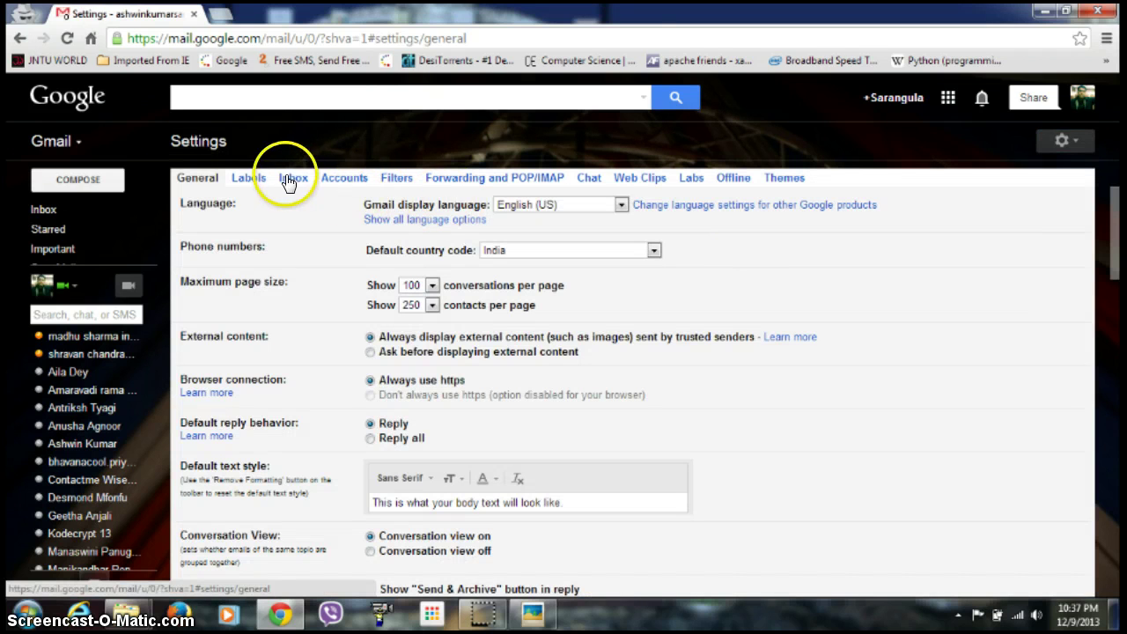
Switch to the Accounts settings and find the 'Check mail from other accounts' section.
left_click(344, 179)
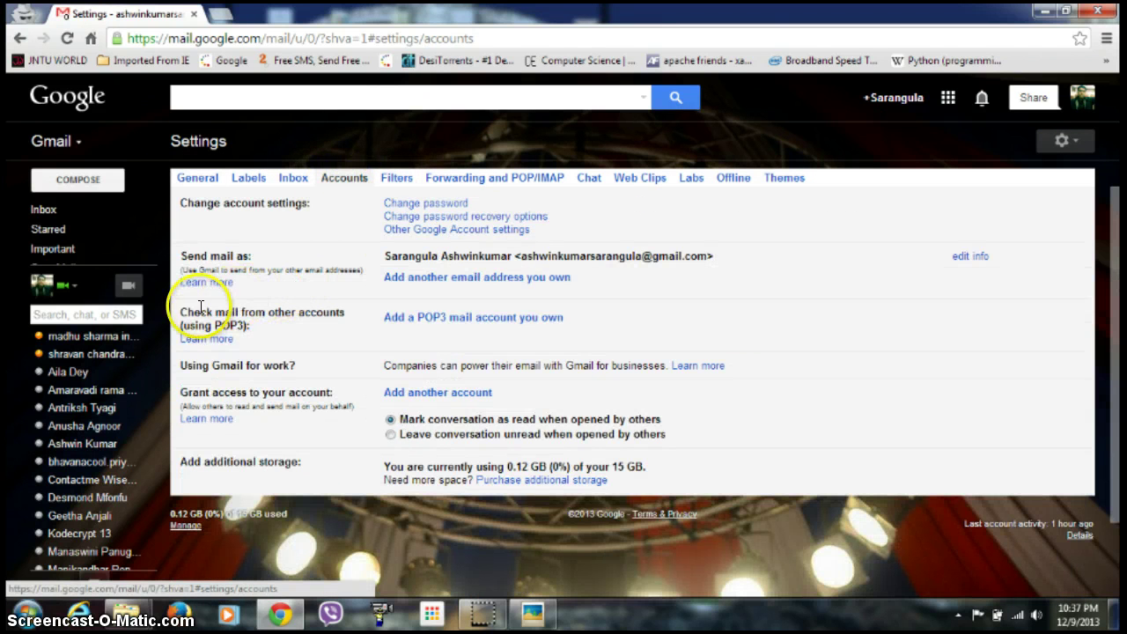
left_click_drag(180, 312, 353, 311)
left_click(352, 311)
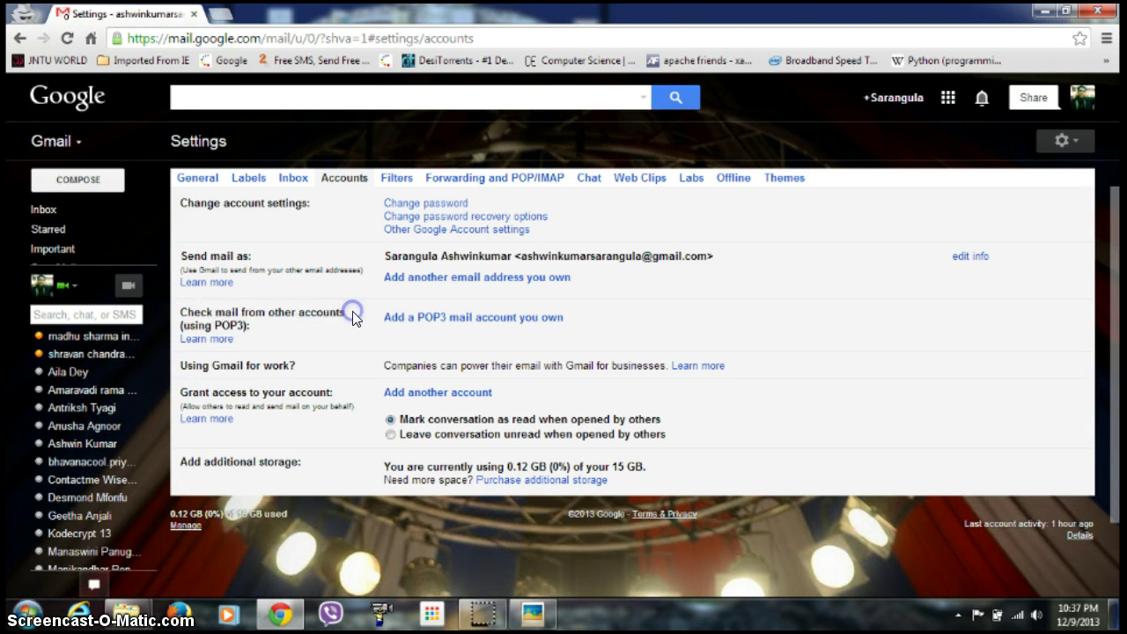
Start adding a POP3 mail account you own and enter its email address.
left_click(449, 319)
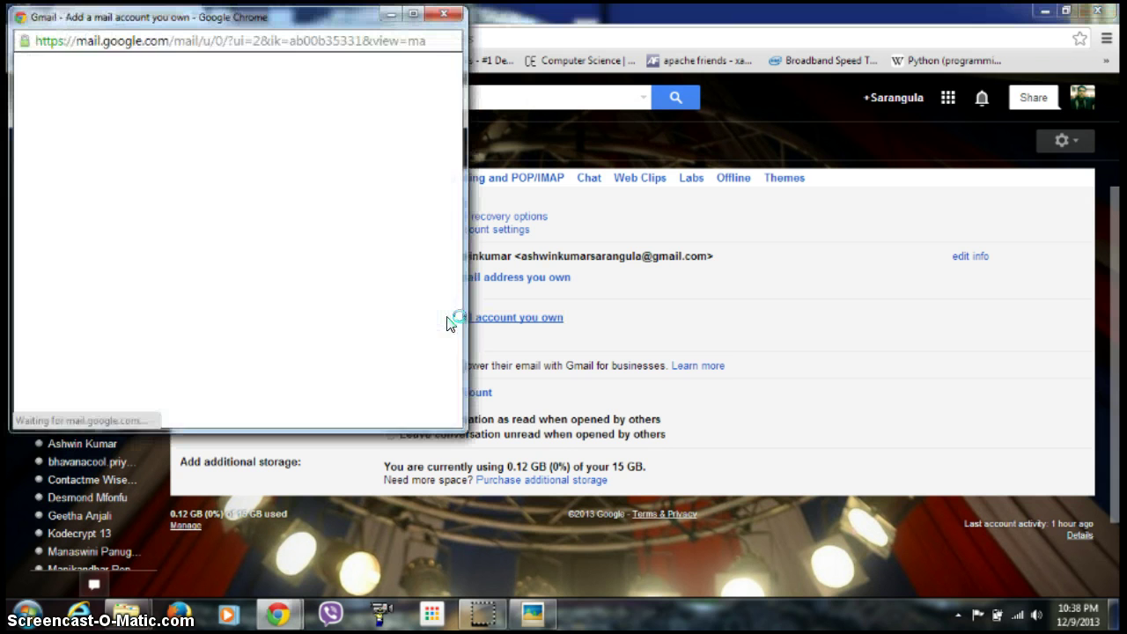
left_click(203, 142)
left_click(198, 137)
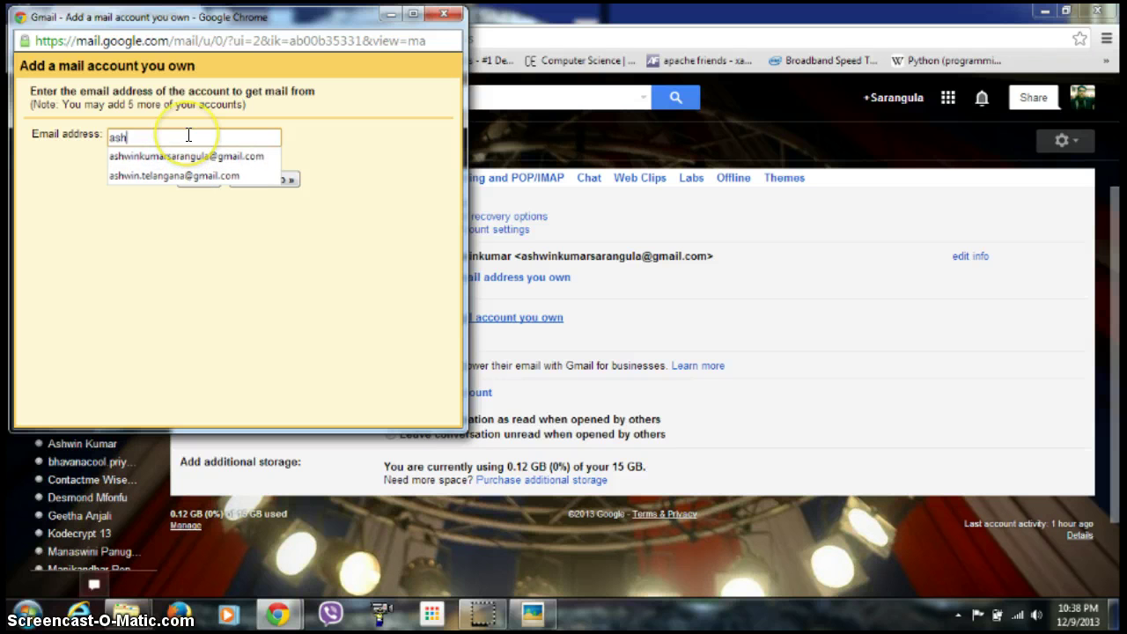
type("e")
key("BackSpace")
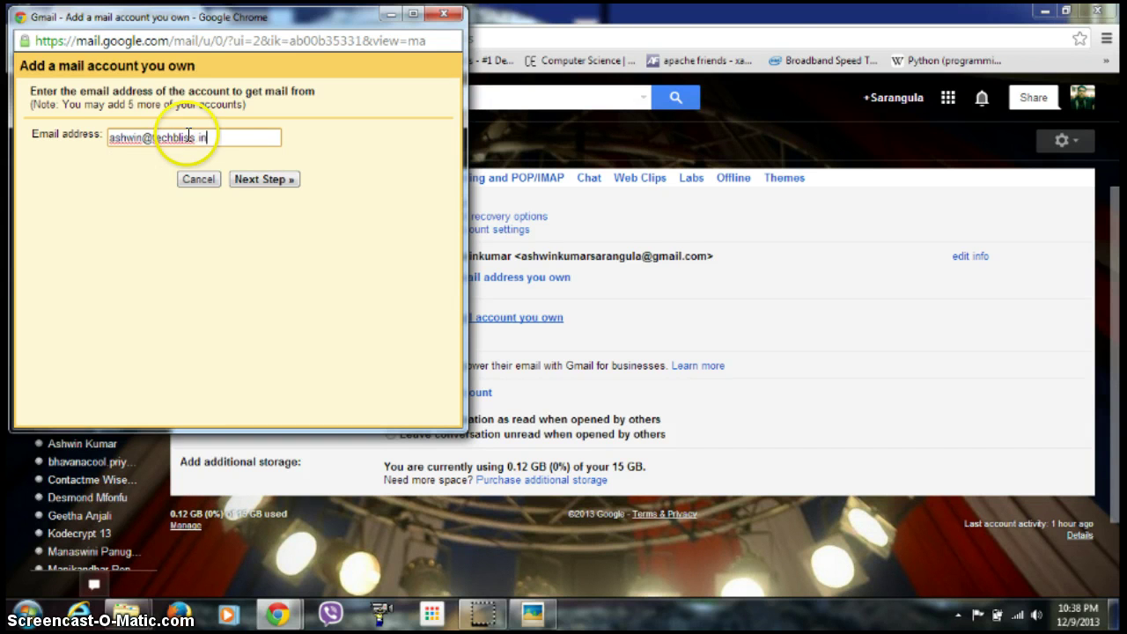
Enter the account password for mail.techbliss.in on port 110 and enable SSL retrieval.
left_click(271, 180)
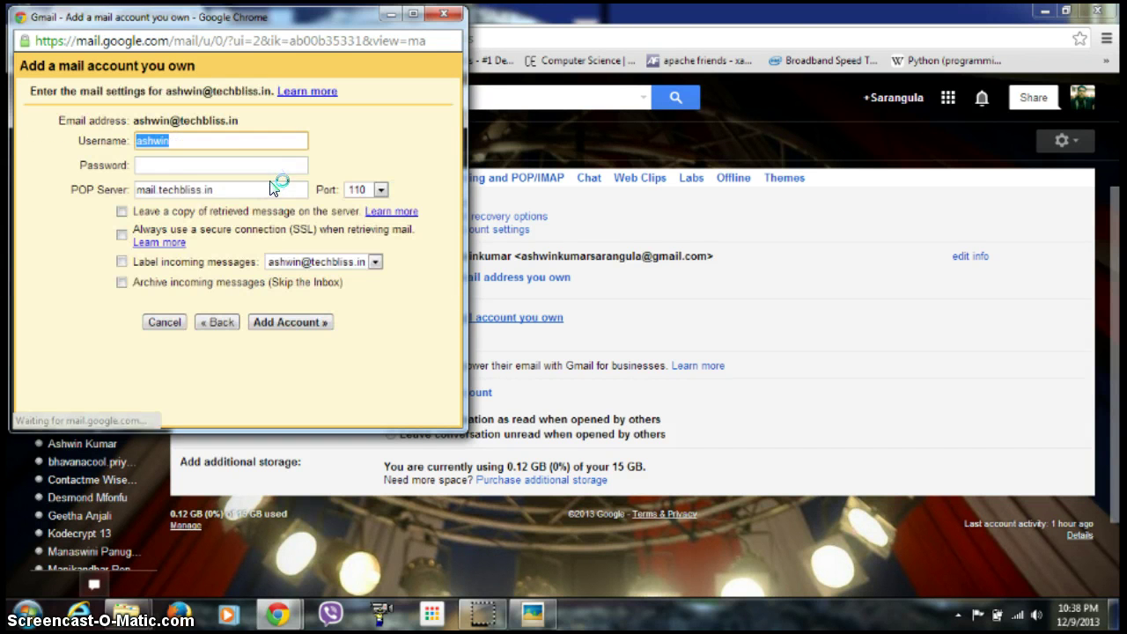
left_click(203, 167)
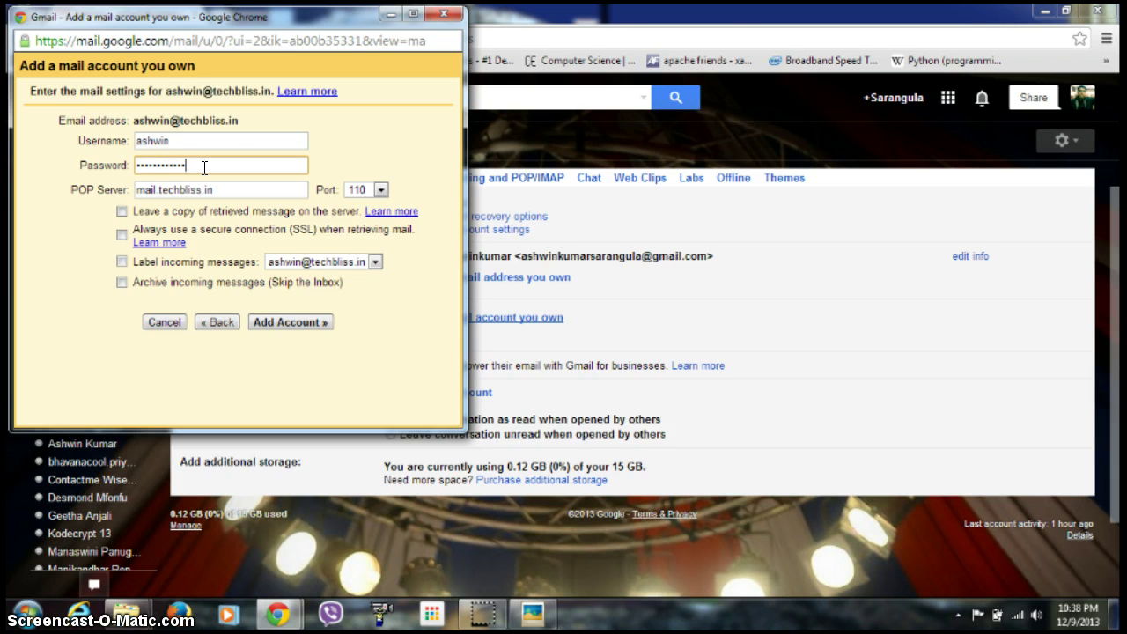
left_click(122, 234)
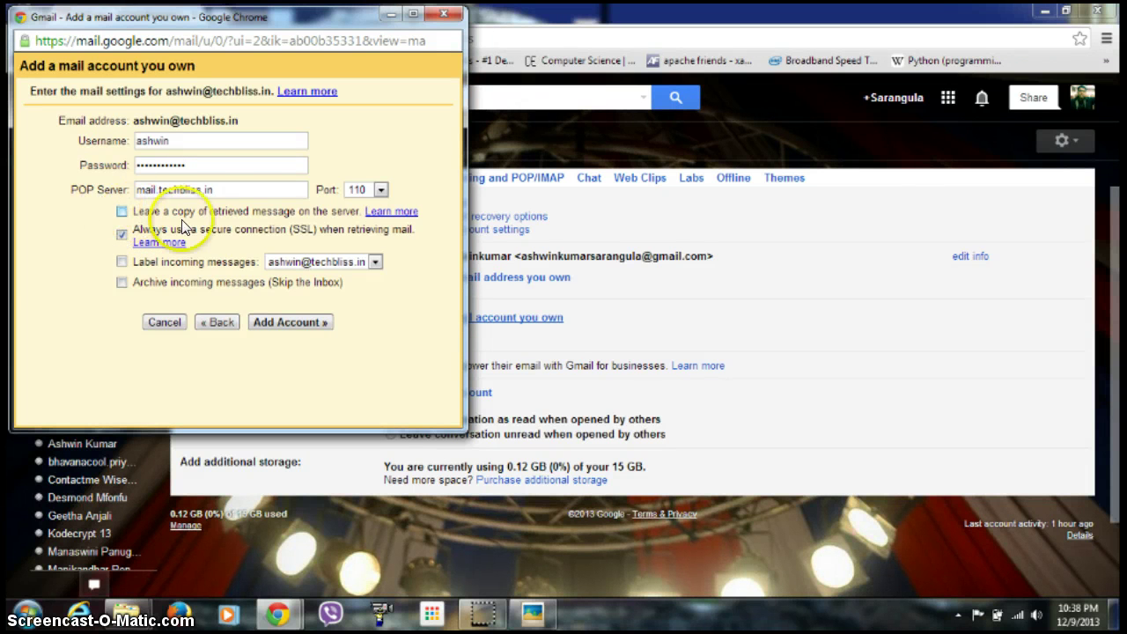
Submit the account, get the mail.techbliss.in connection error, and remove the domain from the username.
left_click(276, 322)
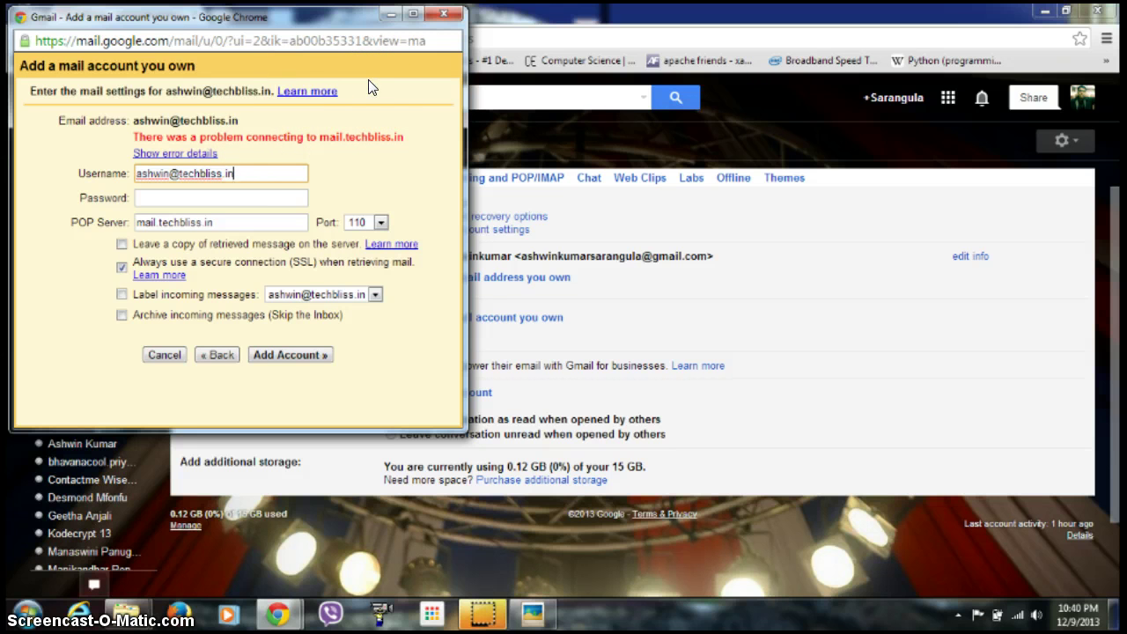
left_click(252, 173)
key("BackSpace")
key("BackSpace")
key("BackSpace")
key("BackSpace")
key("BackSpace")
key("BackSpace")
key("BackSpace")
key("BackSpace")
key("BackSpace")
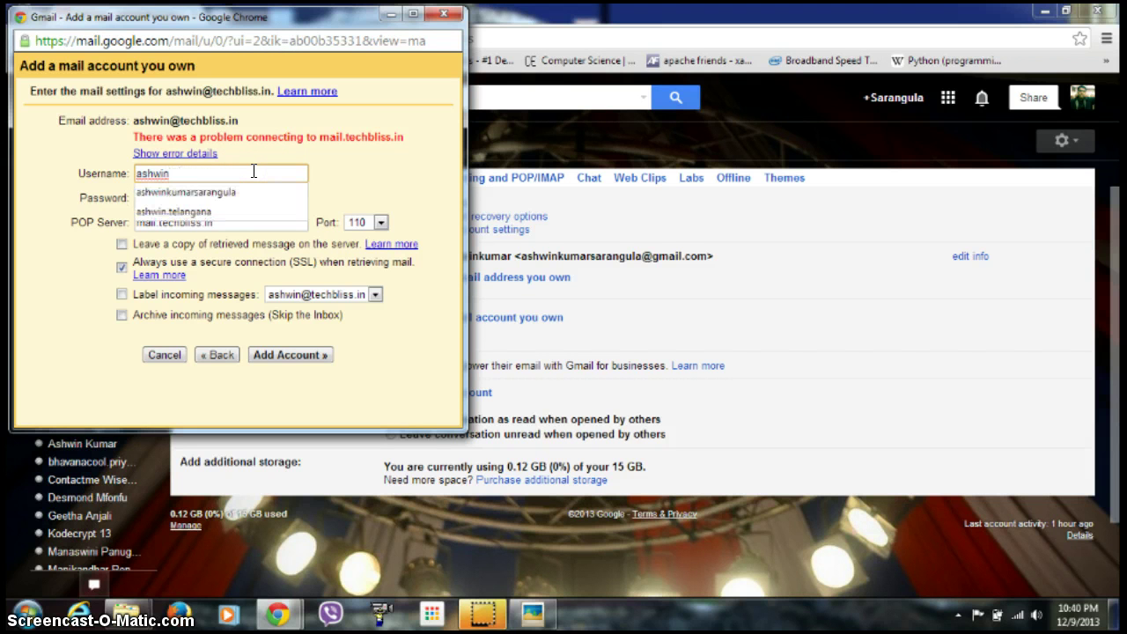
Replace the address with the second Gmail account and add it using smtp.gmail.com, port 995.
left_click(212, 352)
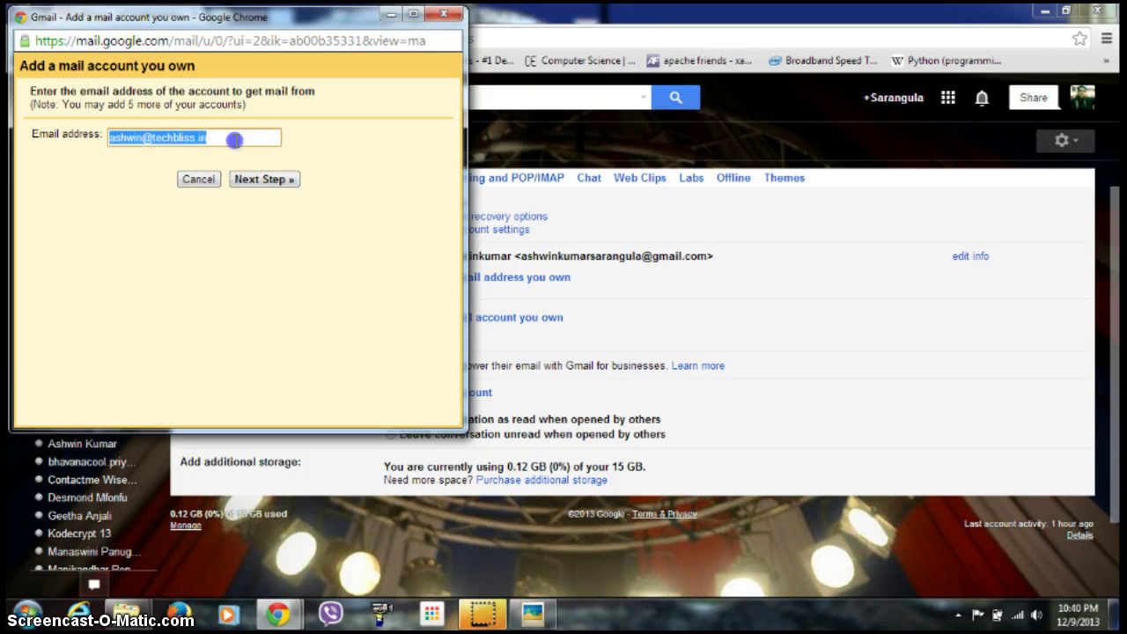
left_click(235, 141)
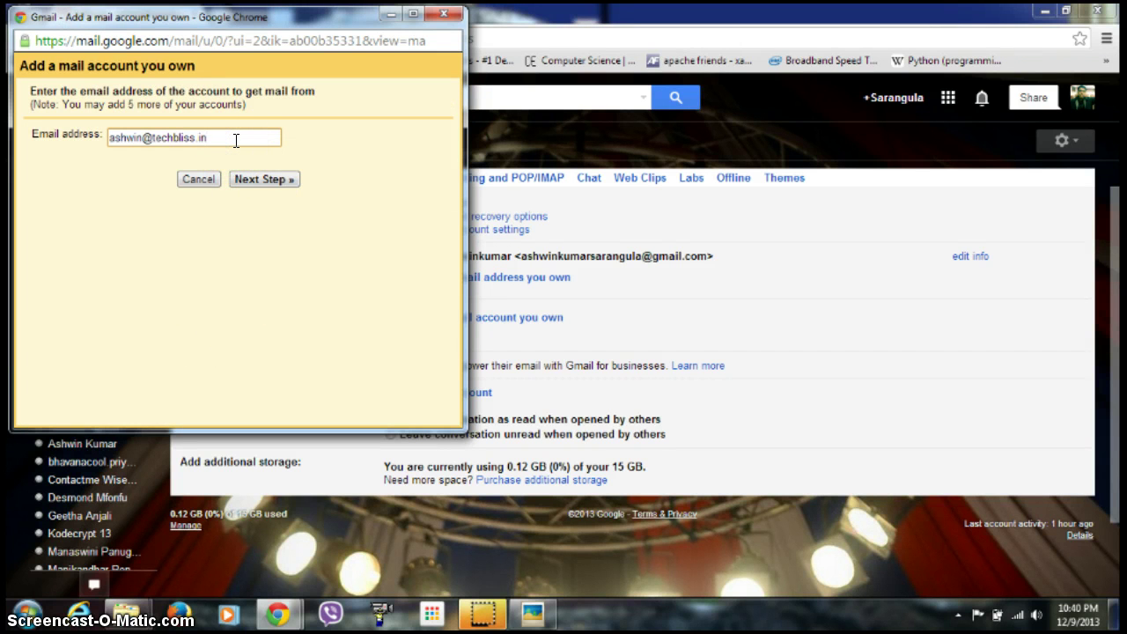
key("BackSpace")
key("BackSpace")
key("BackSpace")
key("BackSpace")
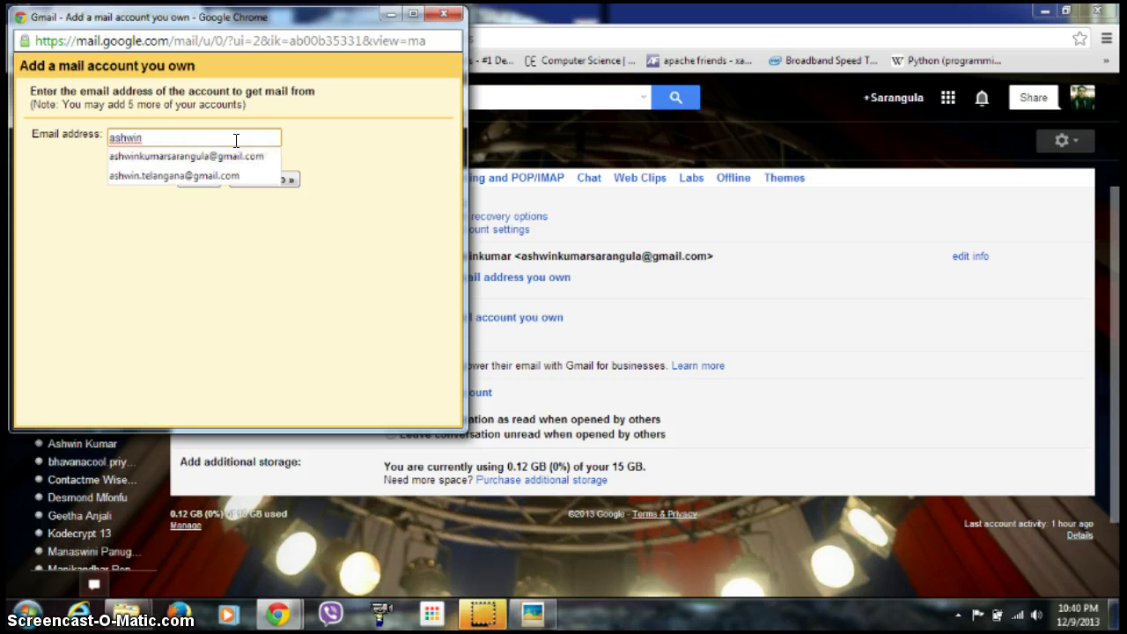
key("Down")
key("Down")
key("Return")
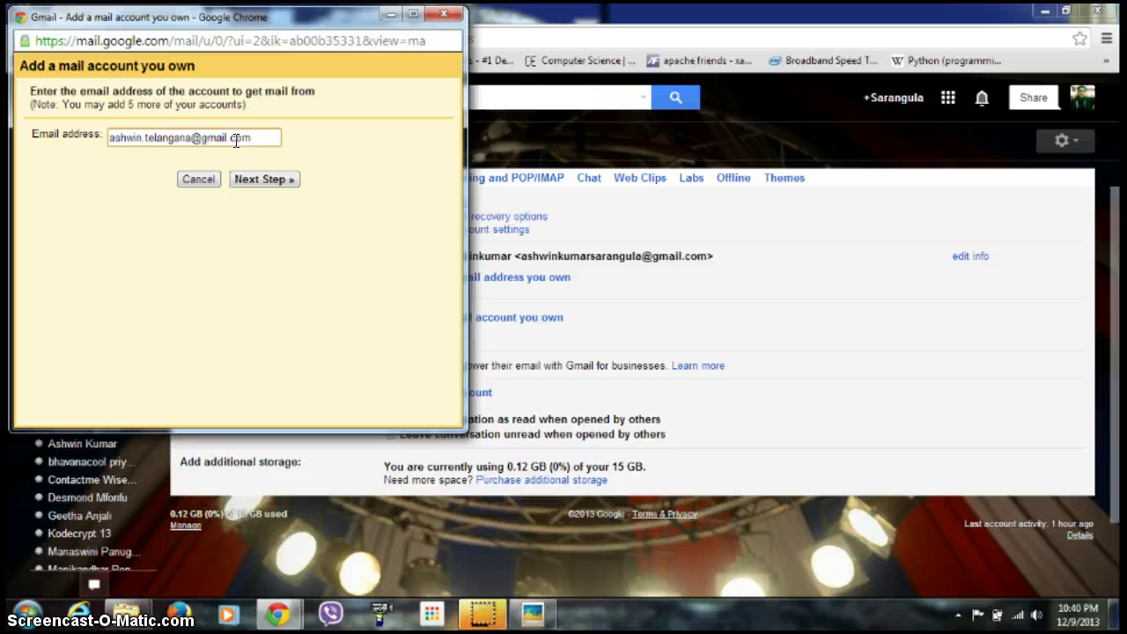
left_click(259, 180)
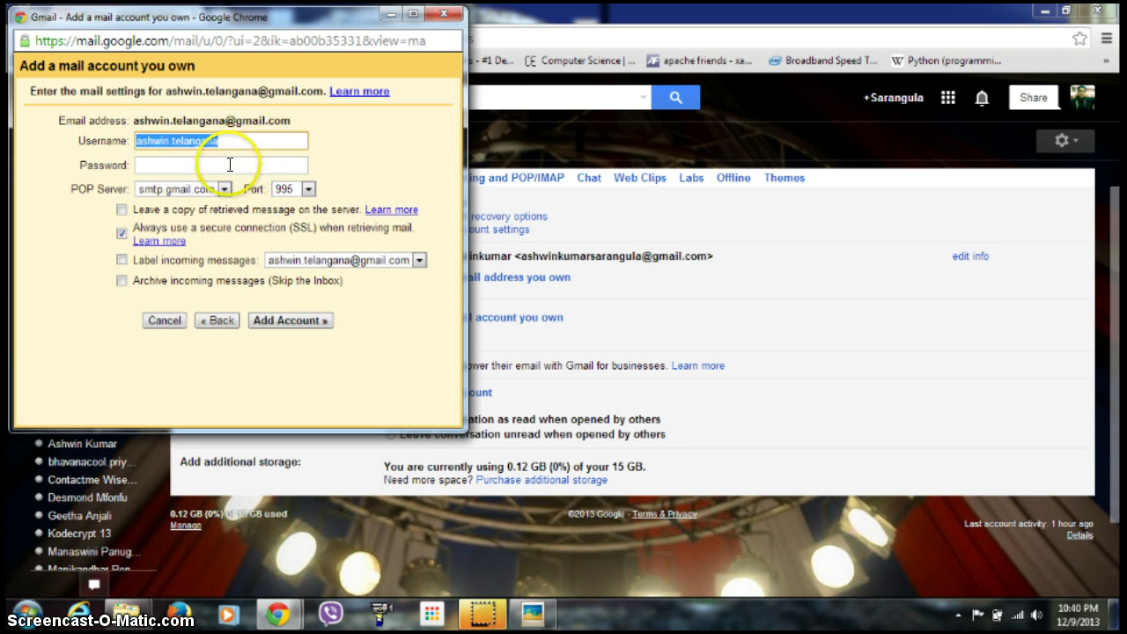
left_click(228, 164)
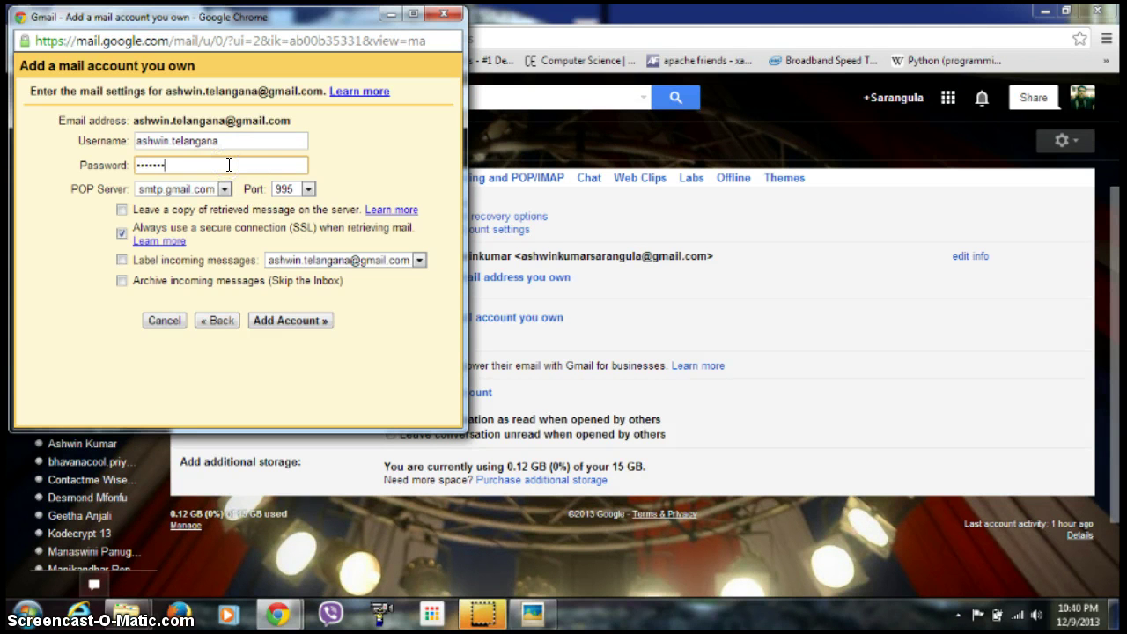
left_click(281, 320)
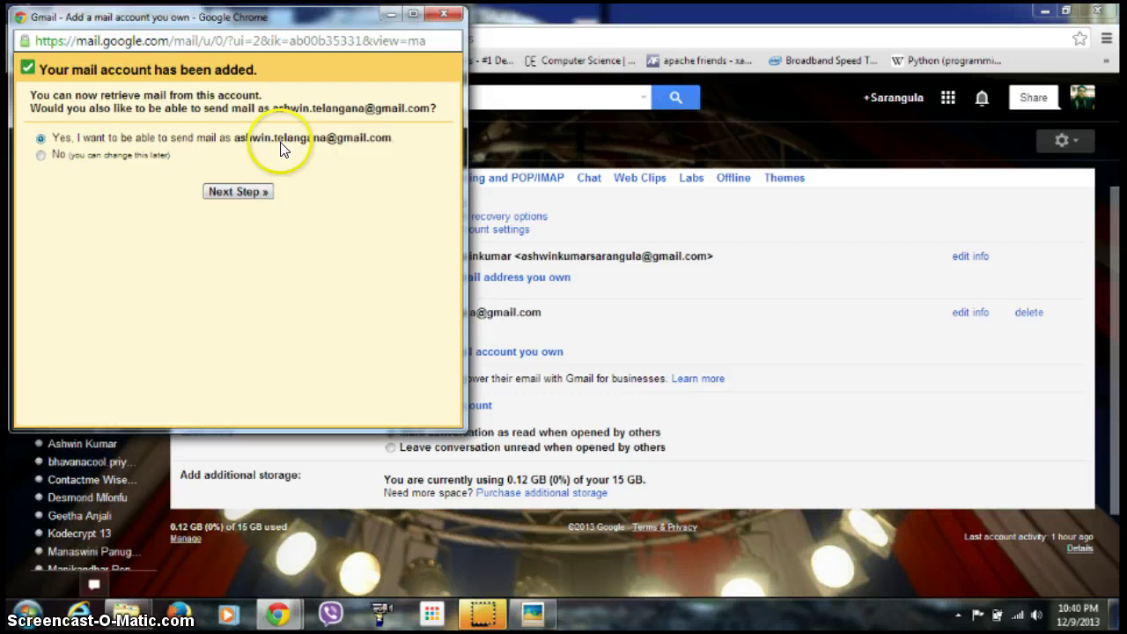
Set up sending as the new address, send its verification code, and close the window.
left_click(228, 197)
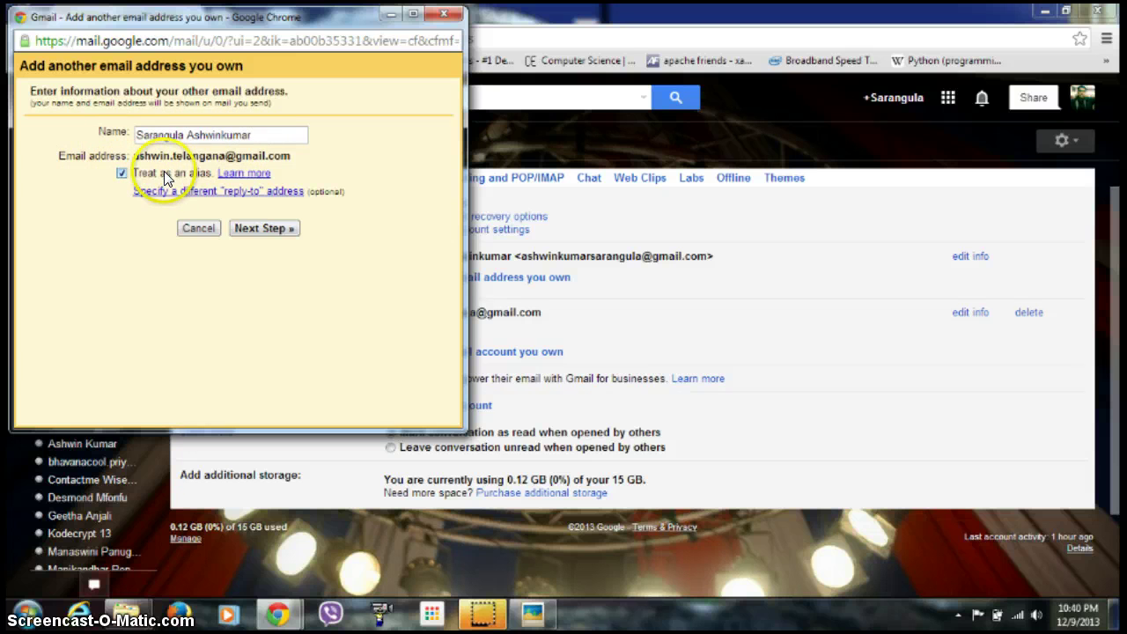
left_click(260, 228)
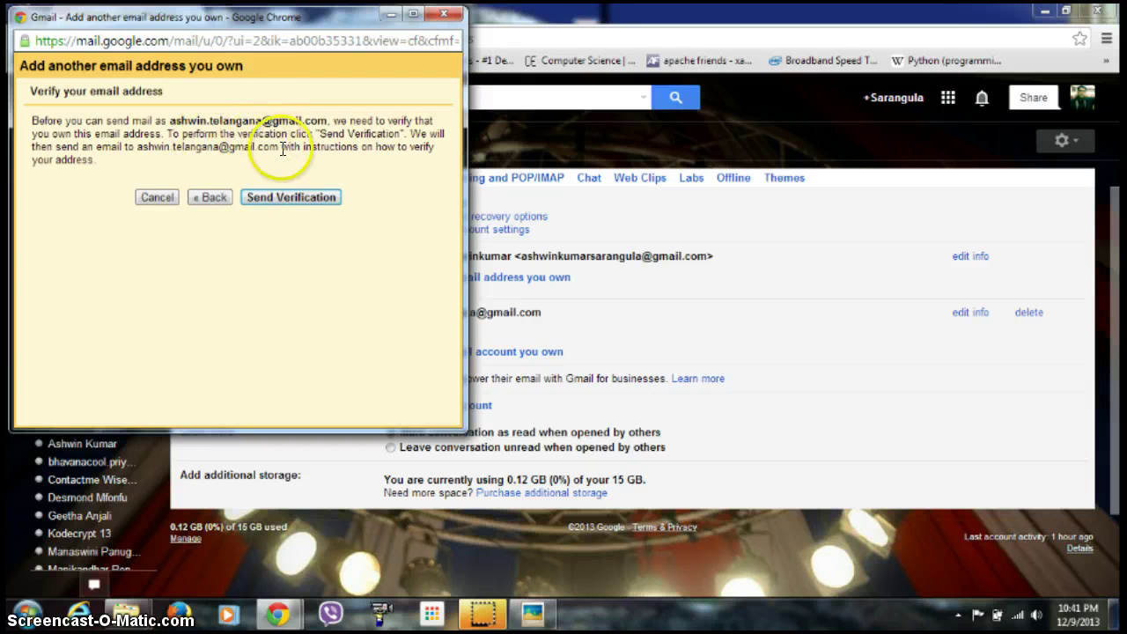
left_click(278, 193)
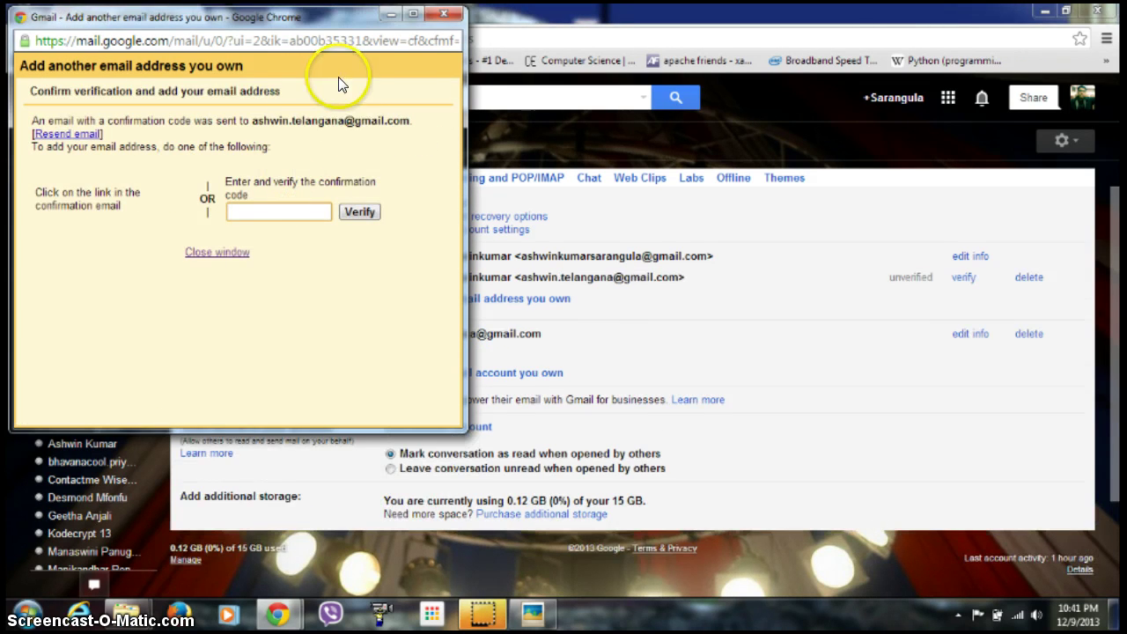
left_click(387, 16)
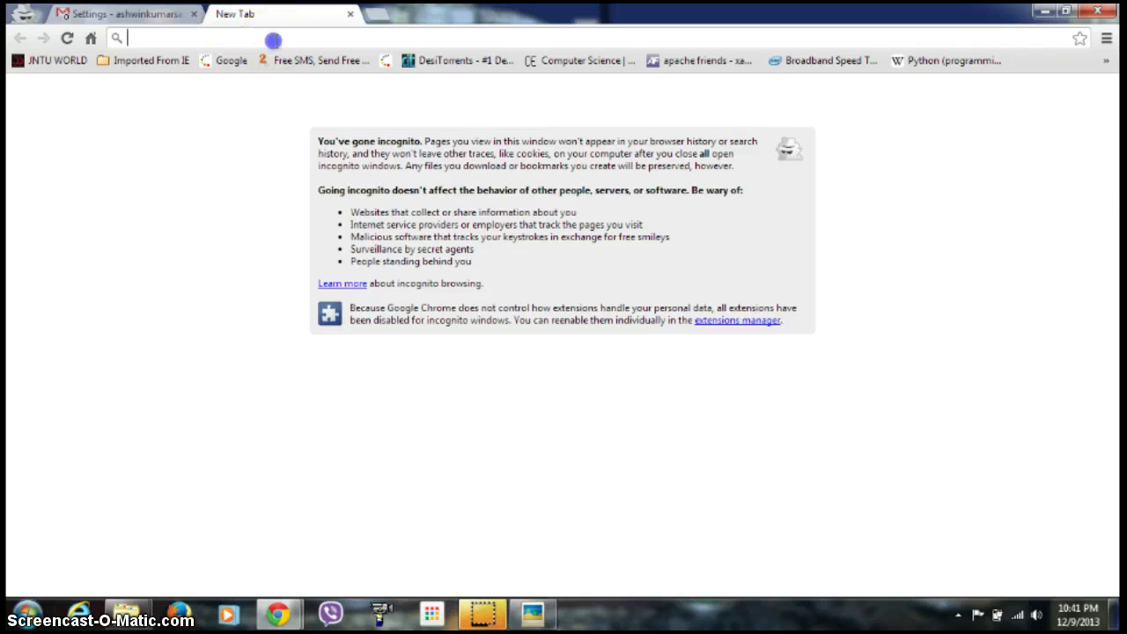
Load gmail.com in a new tab and bring up the account options menu.
type("gmail.com")
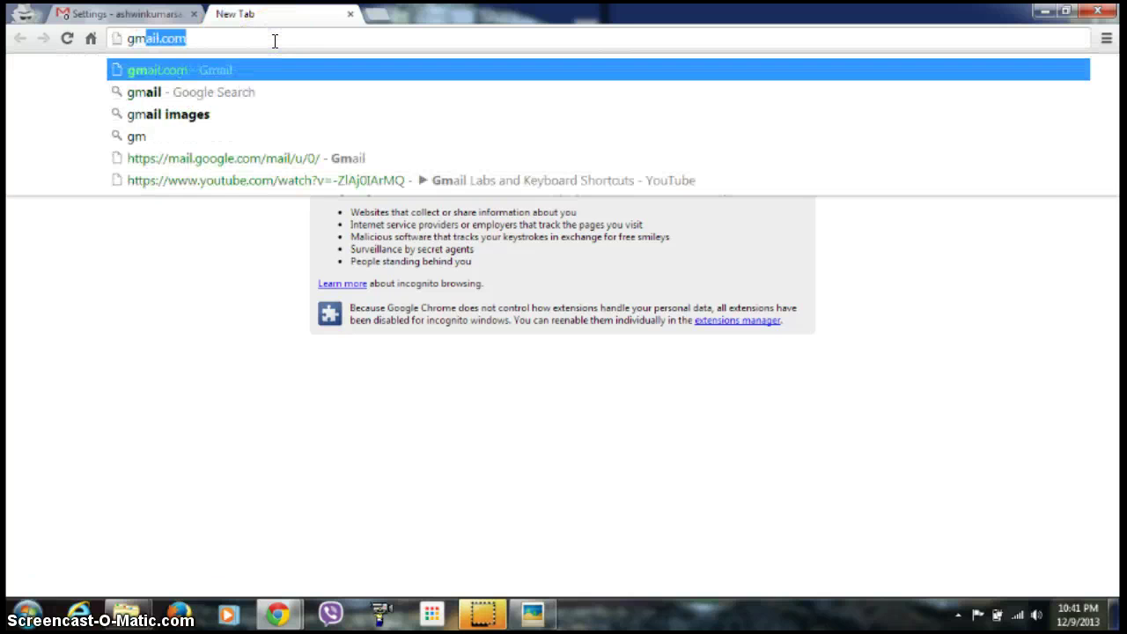
key("Return")
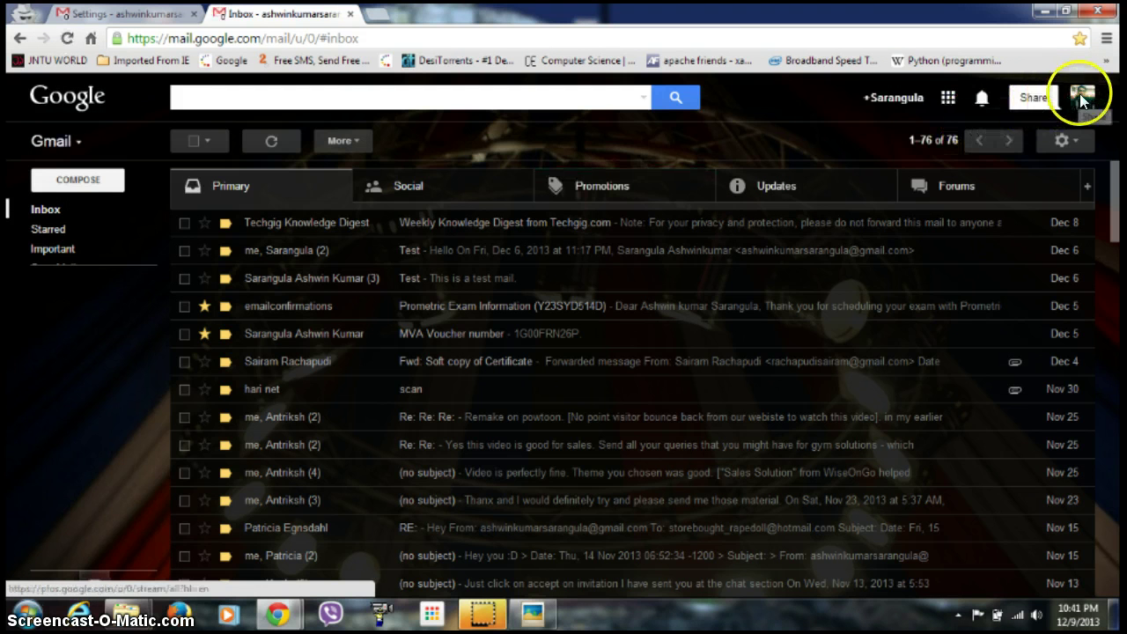
left_click(1083, 97)
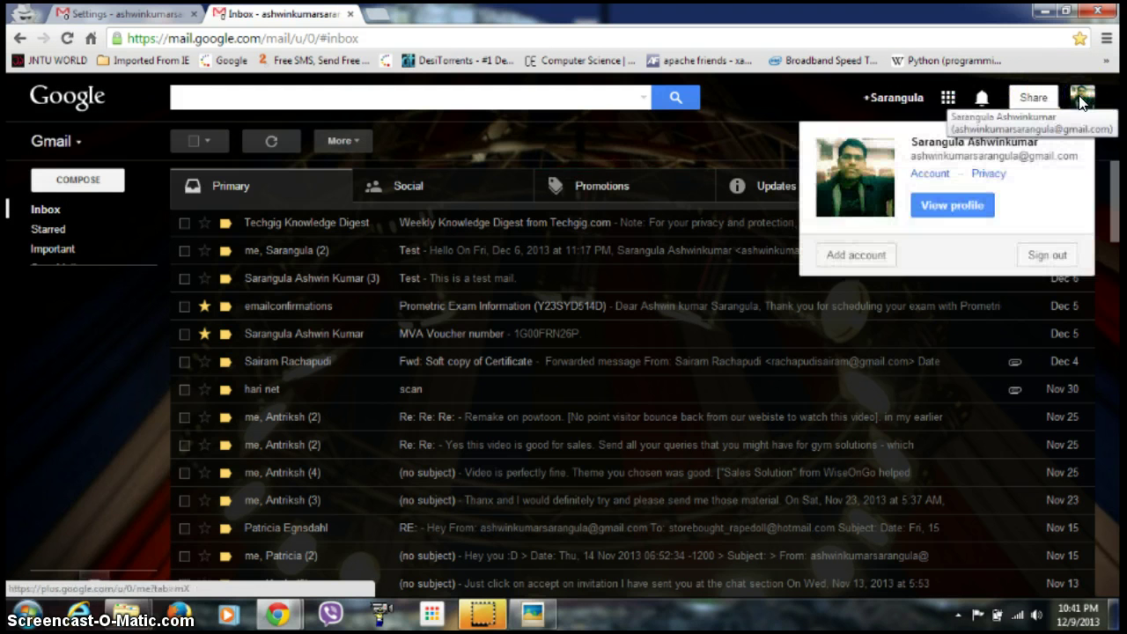
Add the second Google account by picking its saved email and entering its password.
left_click(862, 256)
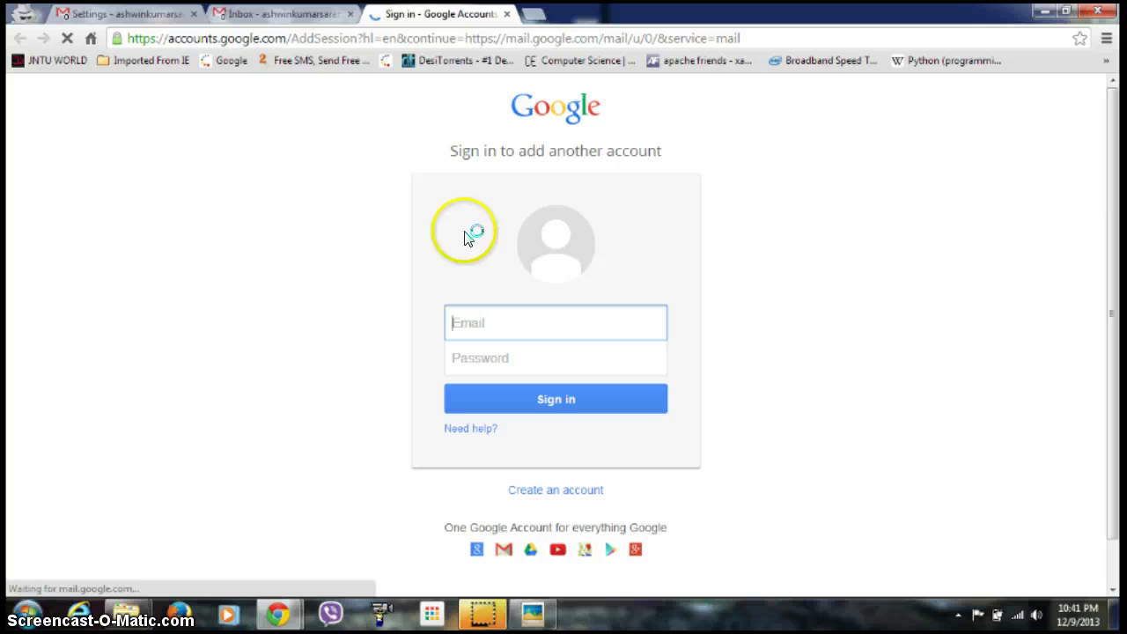
left_click(478, 320)
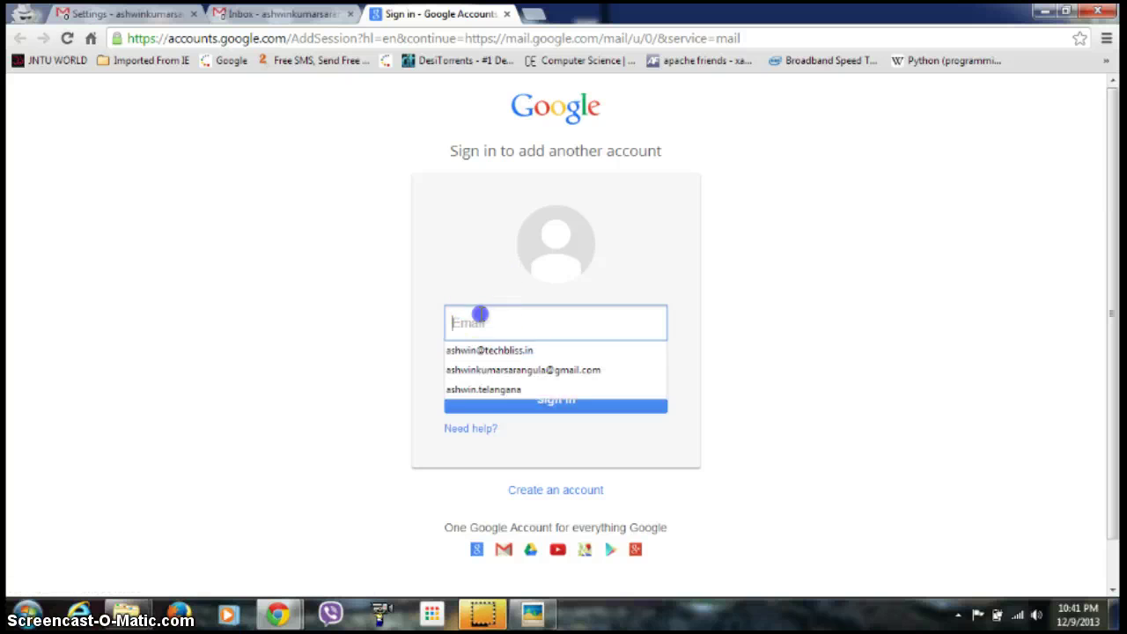
left_click(478, 389)
left_click(496, 358)
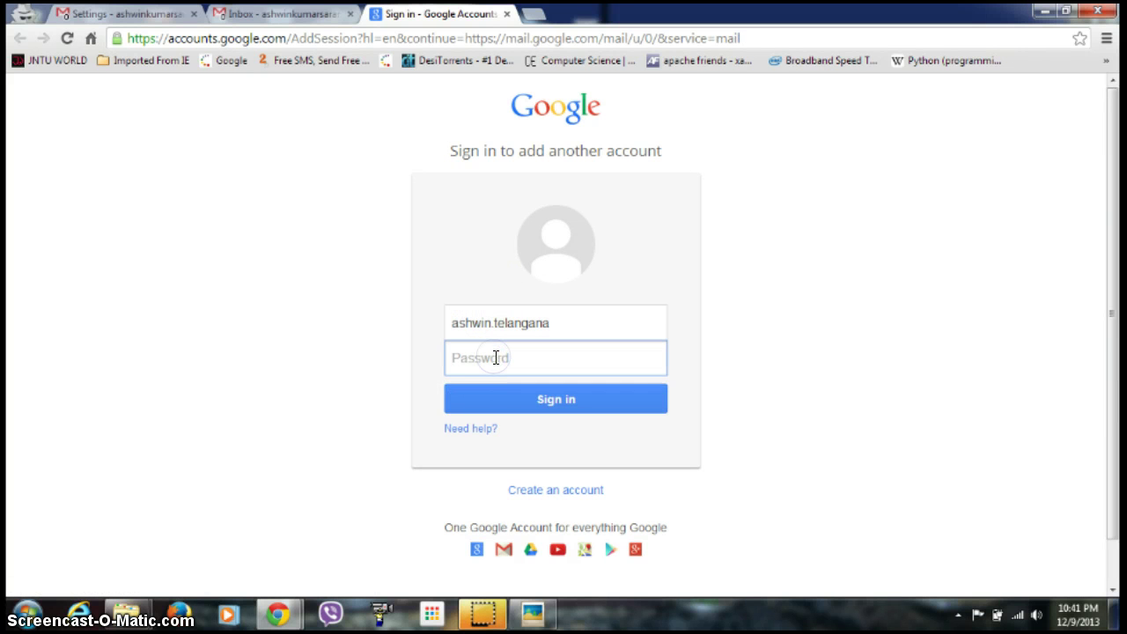
type("a")
key("Return")
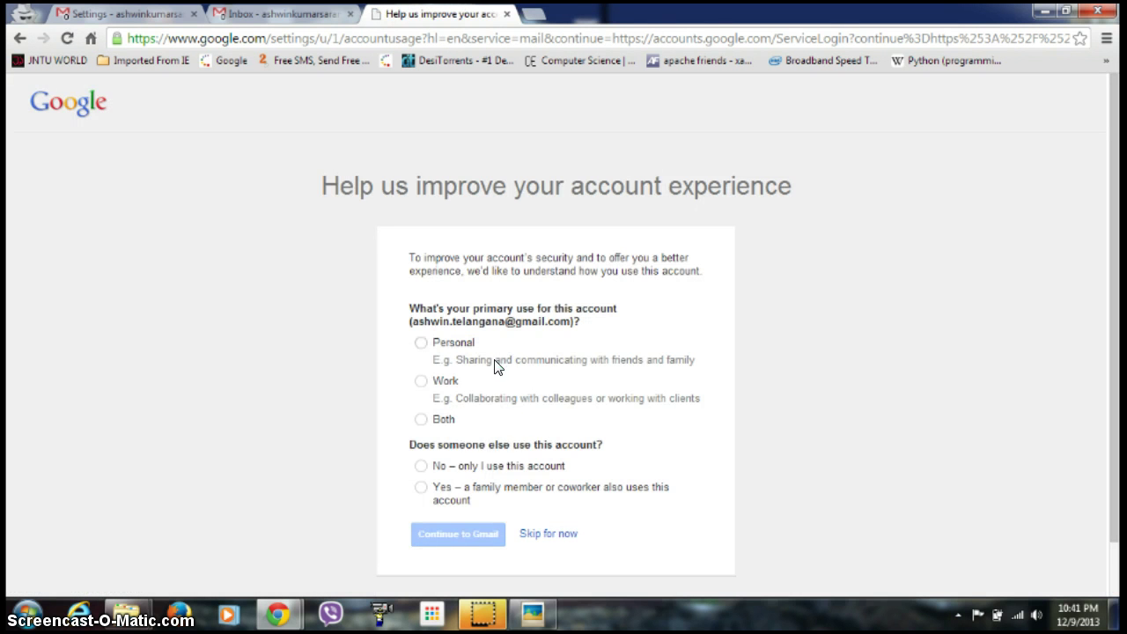
Answer the usage survey with Both and 'No – only I use this account', then continue.
left_click(484, 444)
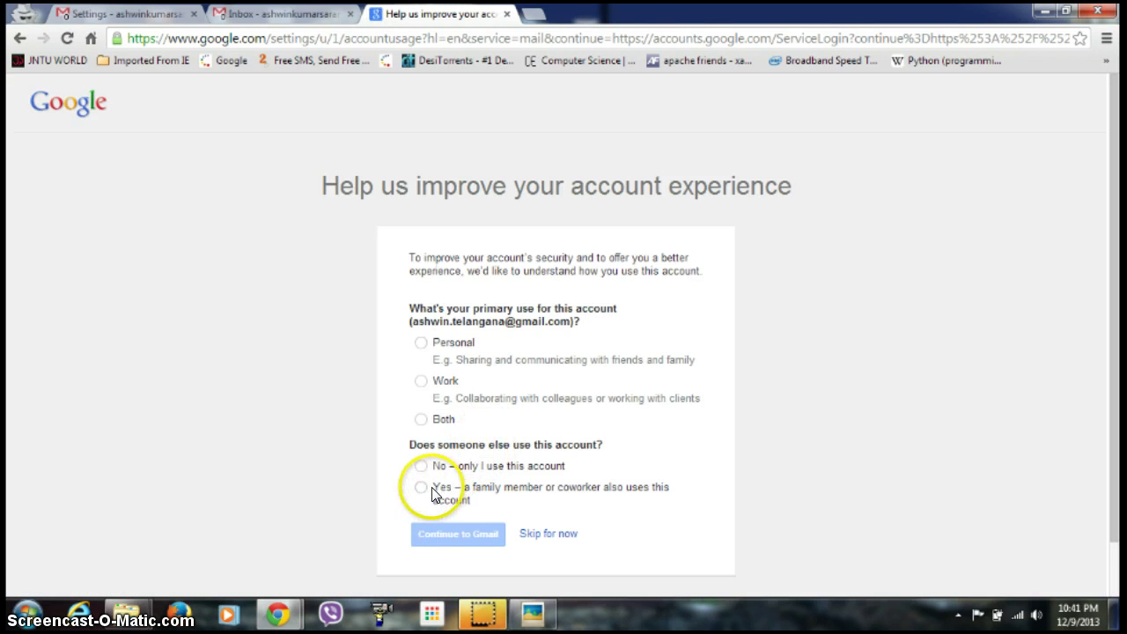
left_click(422, 420)
scroll(396, 467, "down", 1)
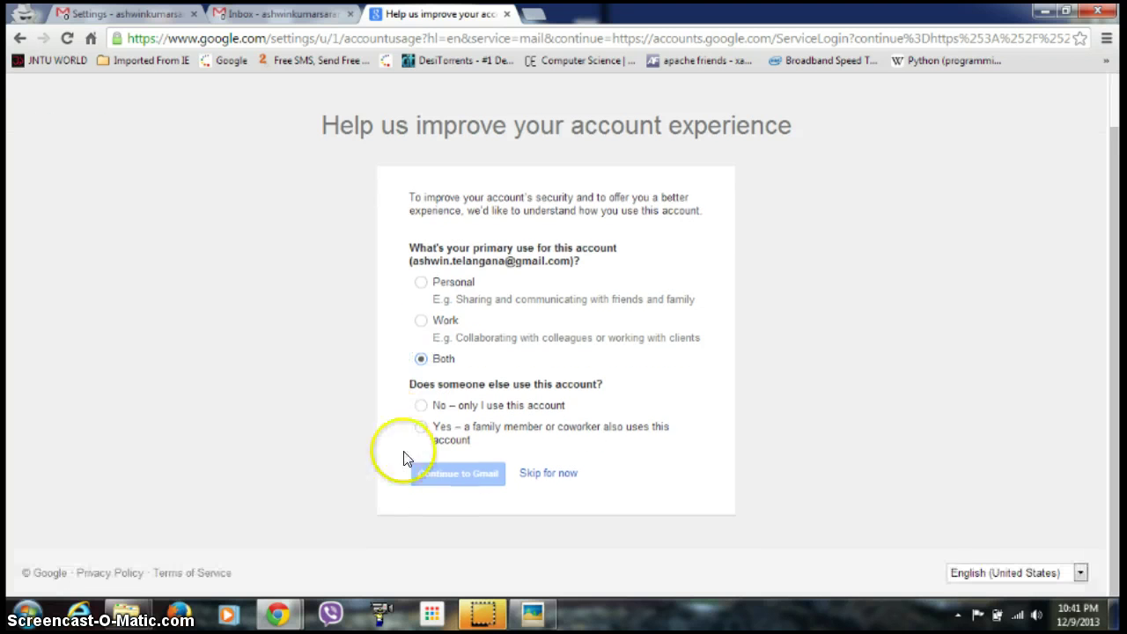
left_click(421, 405)
left_click(448, 476)
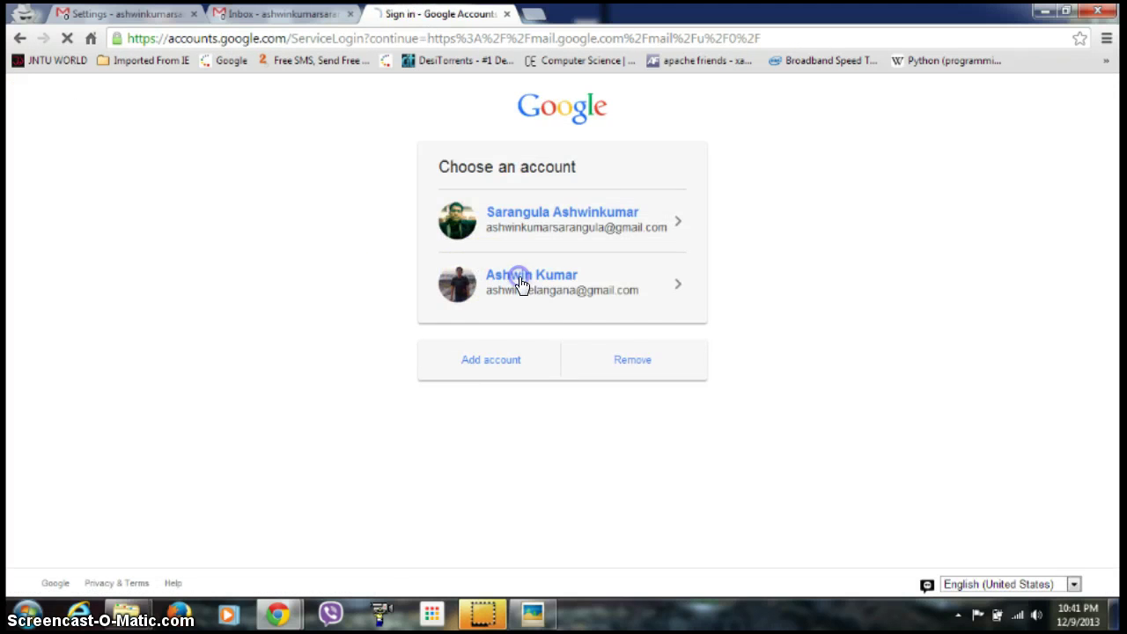
Choose the second account on 'Choose an account' and sign in with its password.
left_click(521, 283)
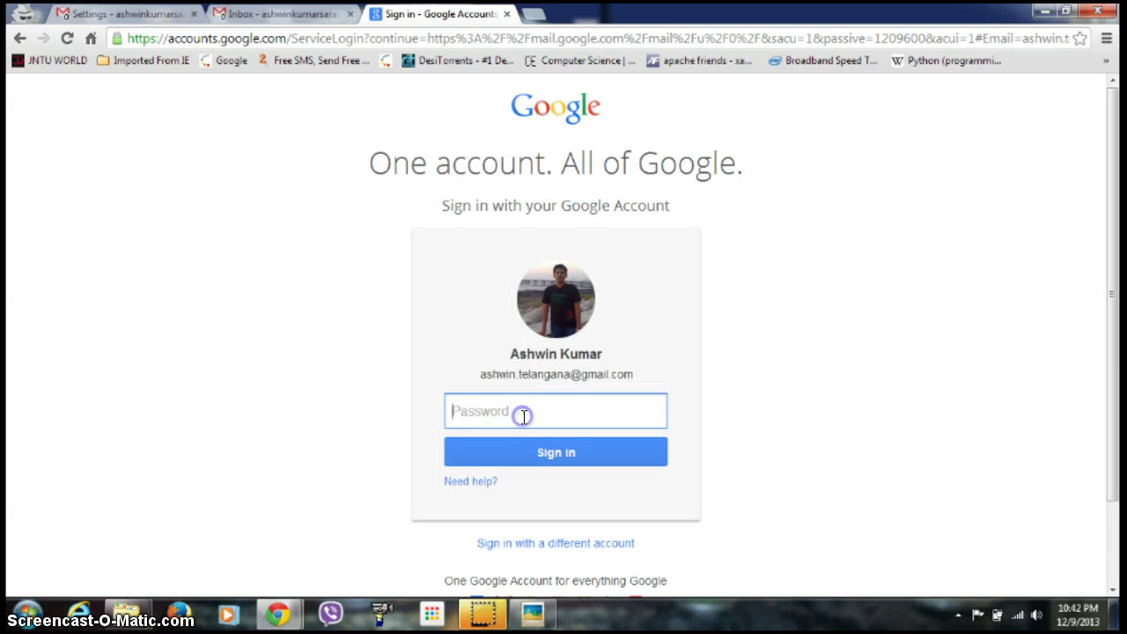
type("*****")
key("BackSpace")
key("BackSpace")
key("BackSpace")
key("BackSpace")
type("***")
key("Return")
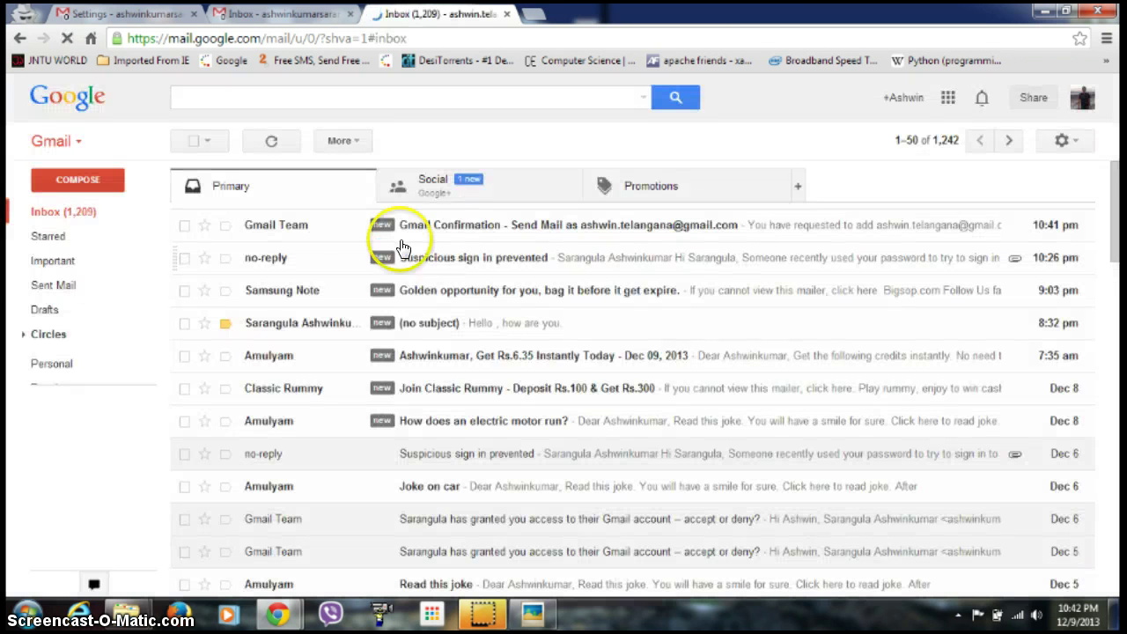
Open the Gmail Confirmation message, signing back in to the second account with its password.
left_click(490, 229)
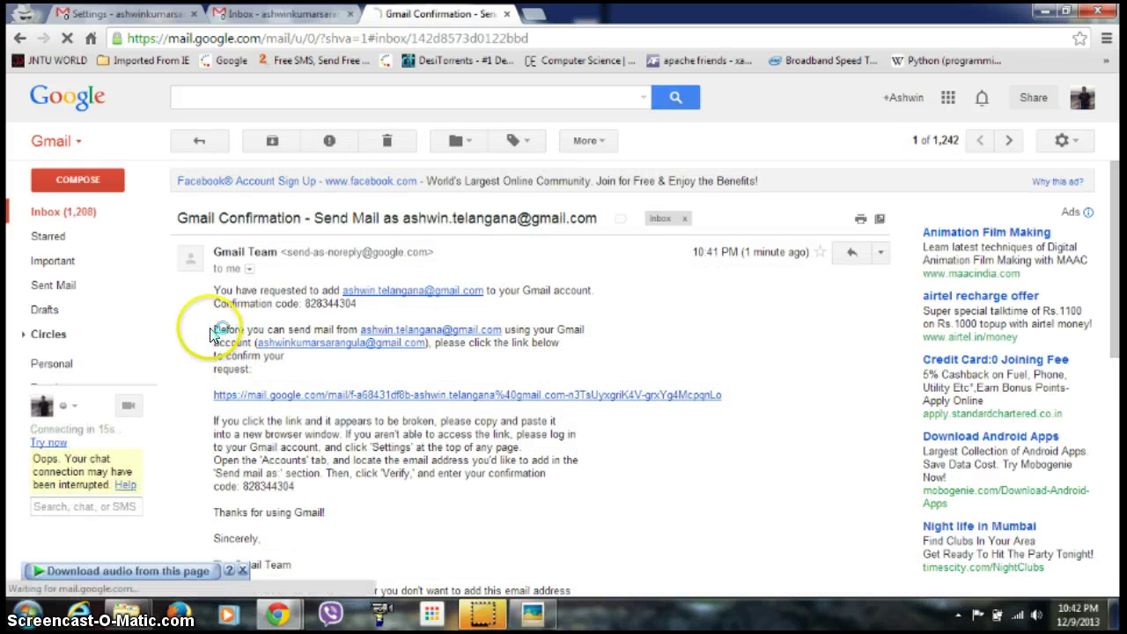
left_click(226, 375)
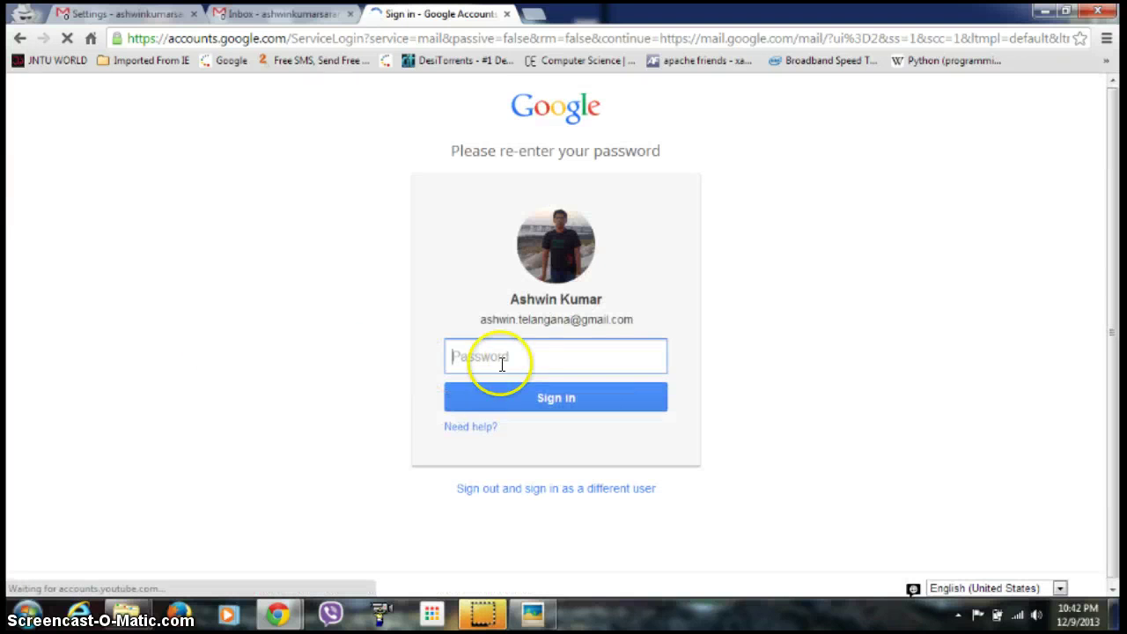
left_click(521, 360)
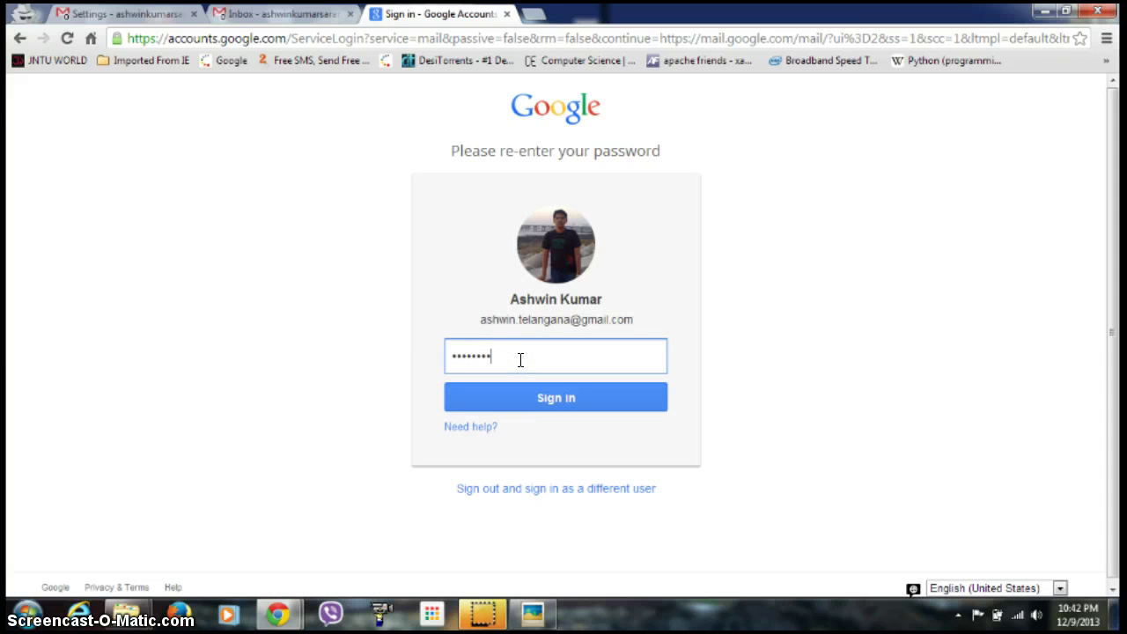
key("Return")
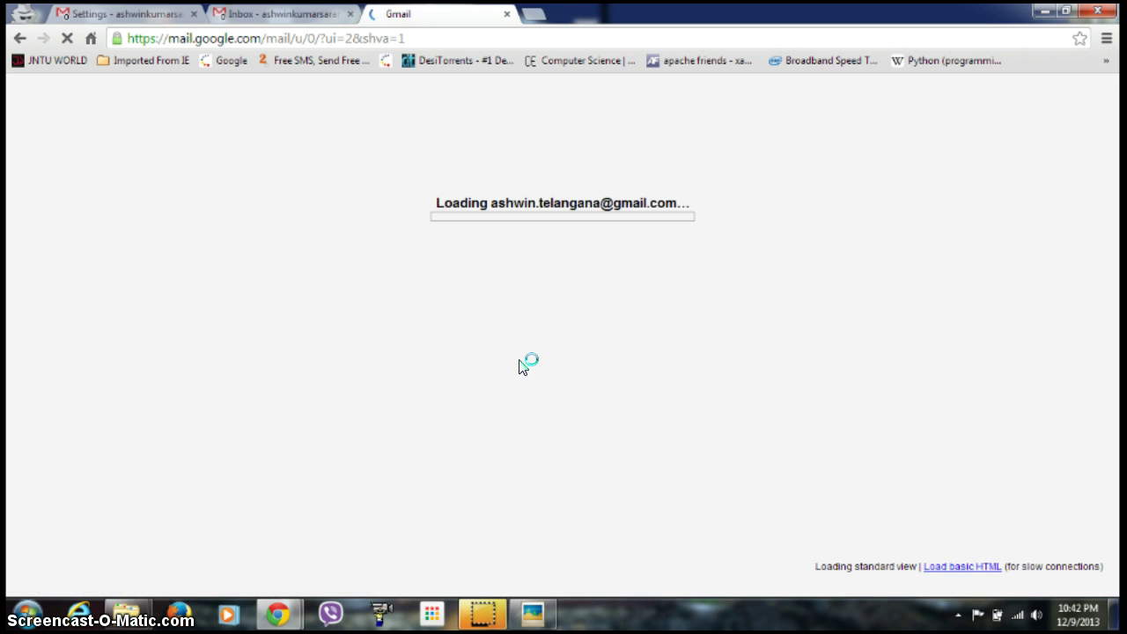
left_click(321, 123)
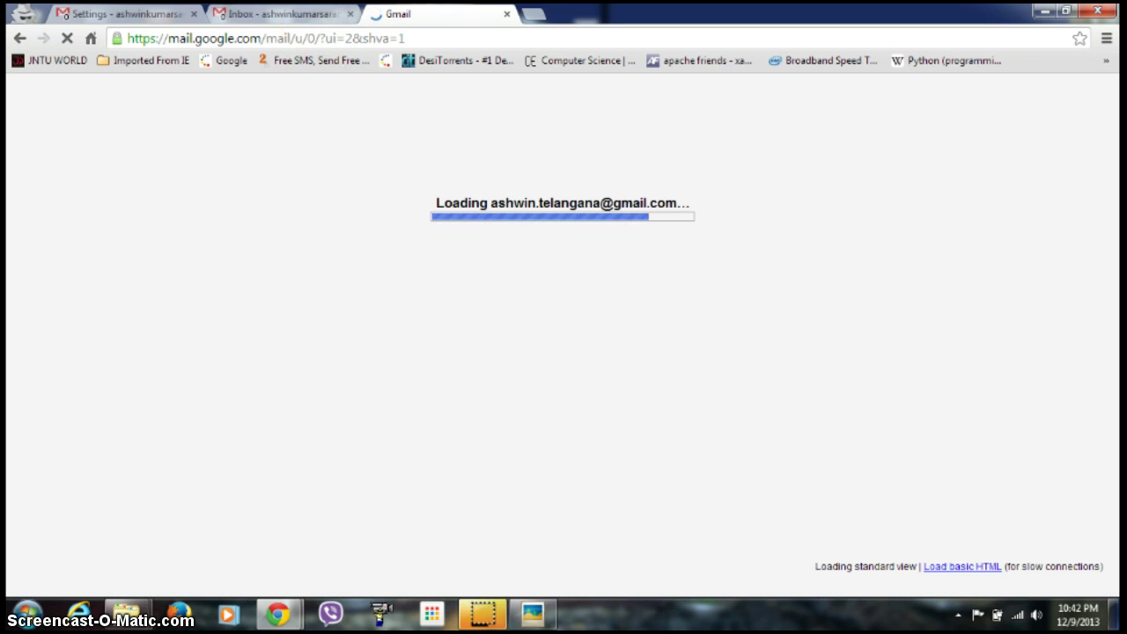
left_click(415, 240)
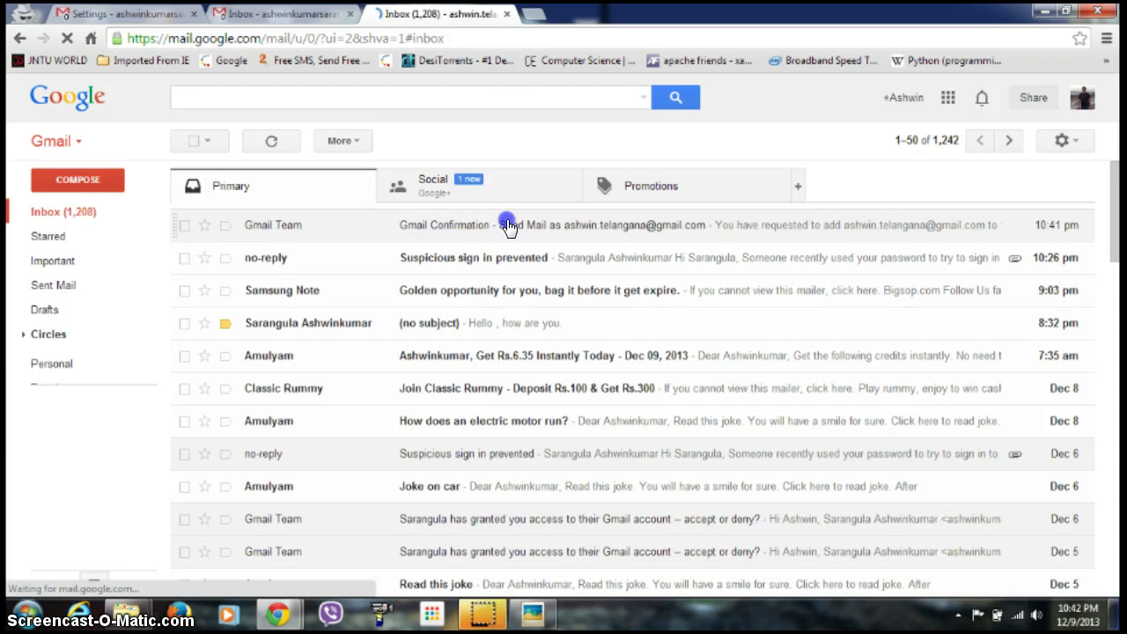
Copy the confirmation code from the Gmail Confirmation message.
left_click(508, 226)
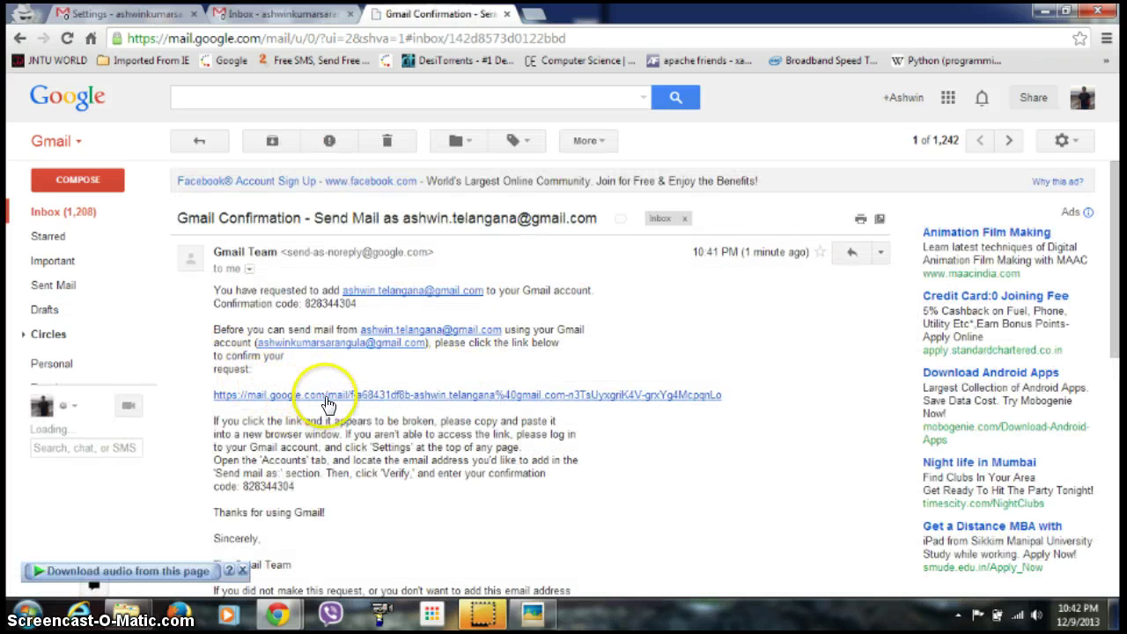
left_click(243, 487)
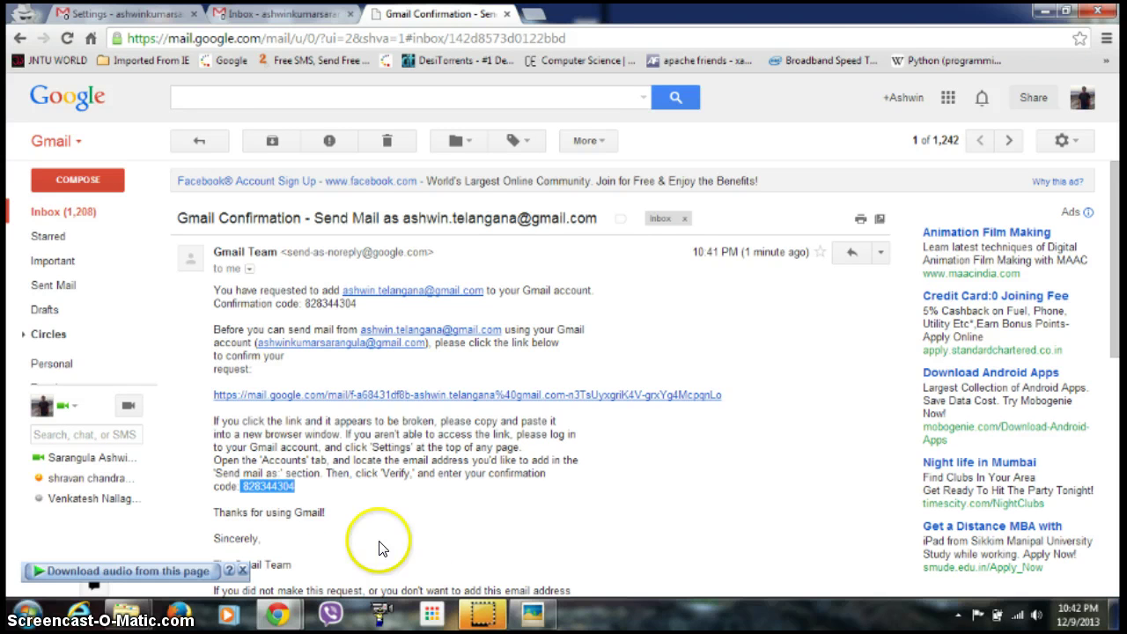
right_click(296, 486)
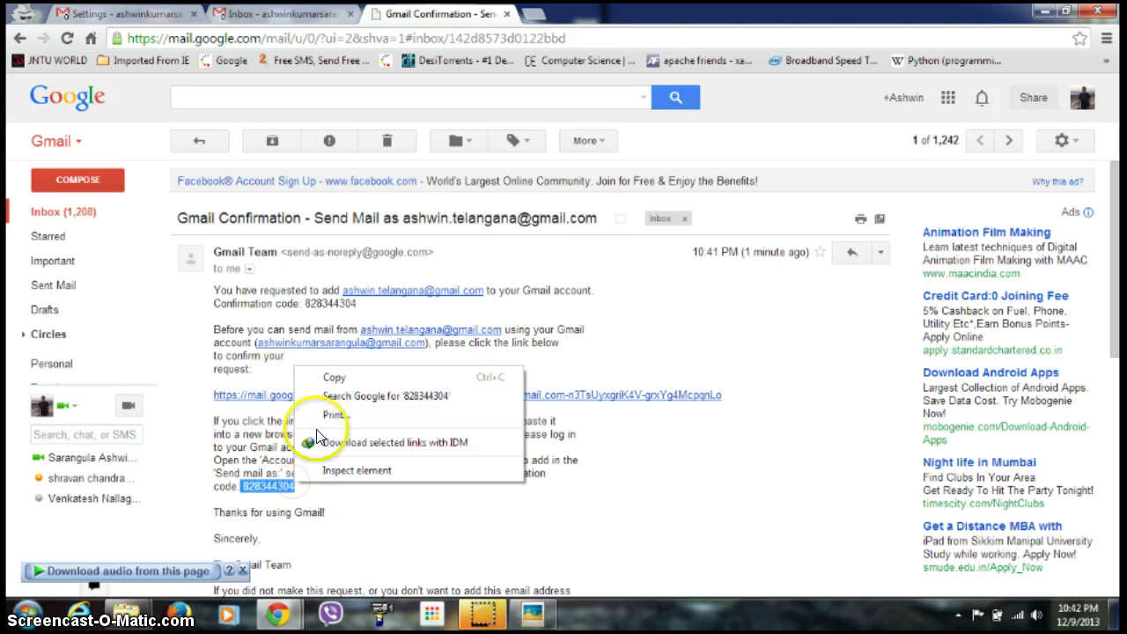
left_click(333, 379)
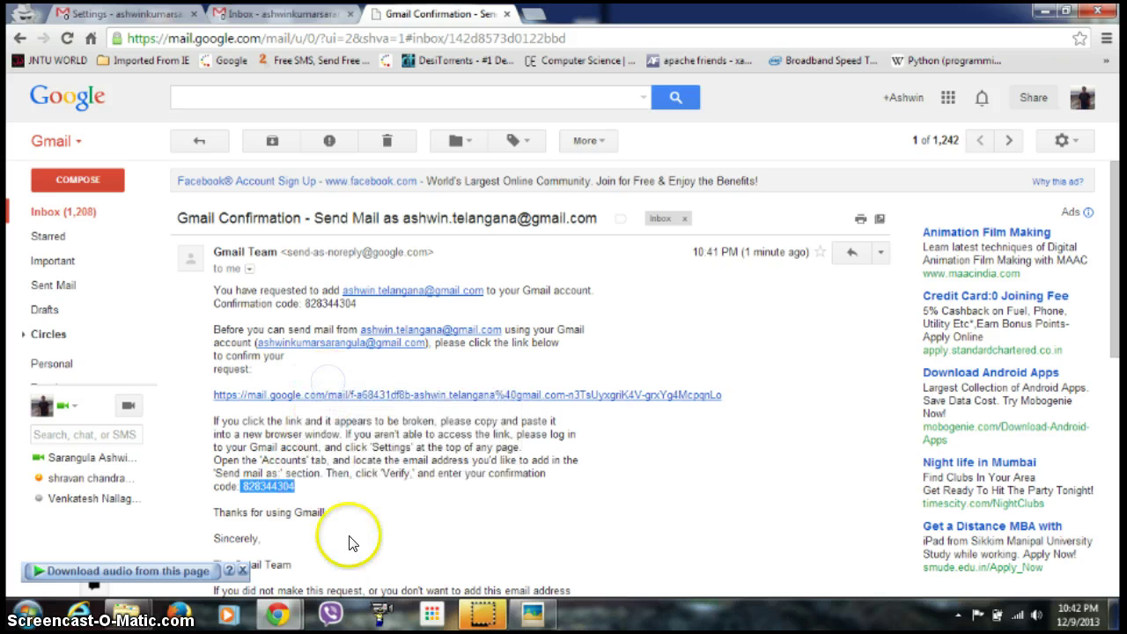
Paste the copied confirmation code into the verification window and submit it.
mouse_move(291, 616)
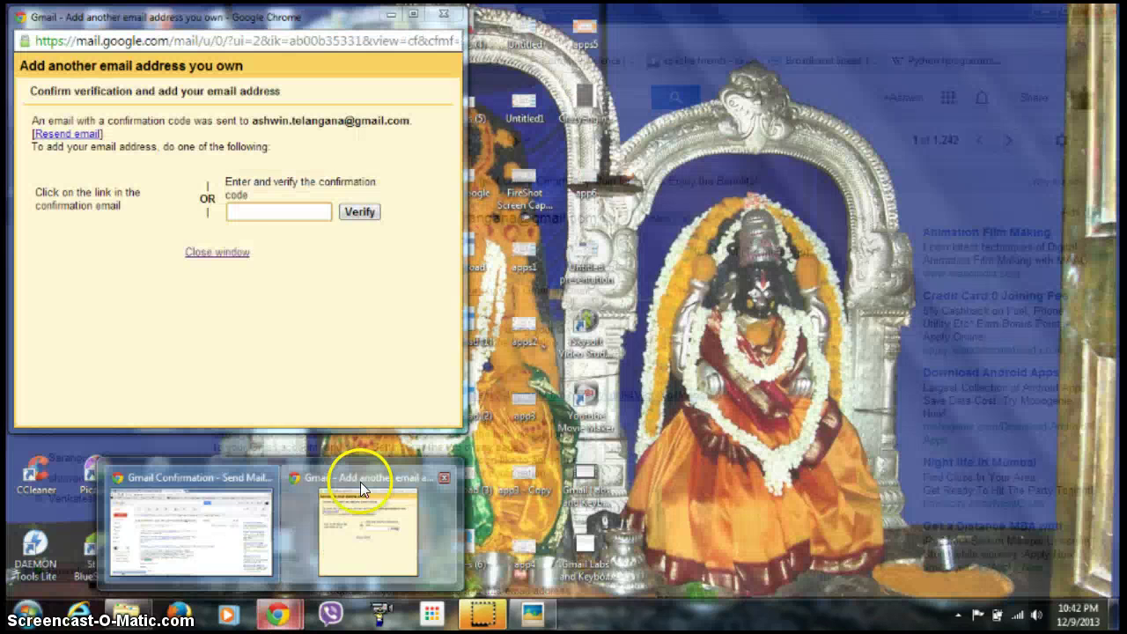
left_click(361, 482)
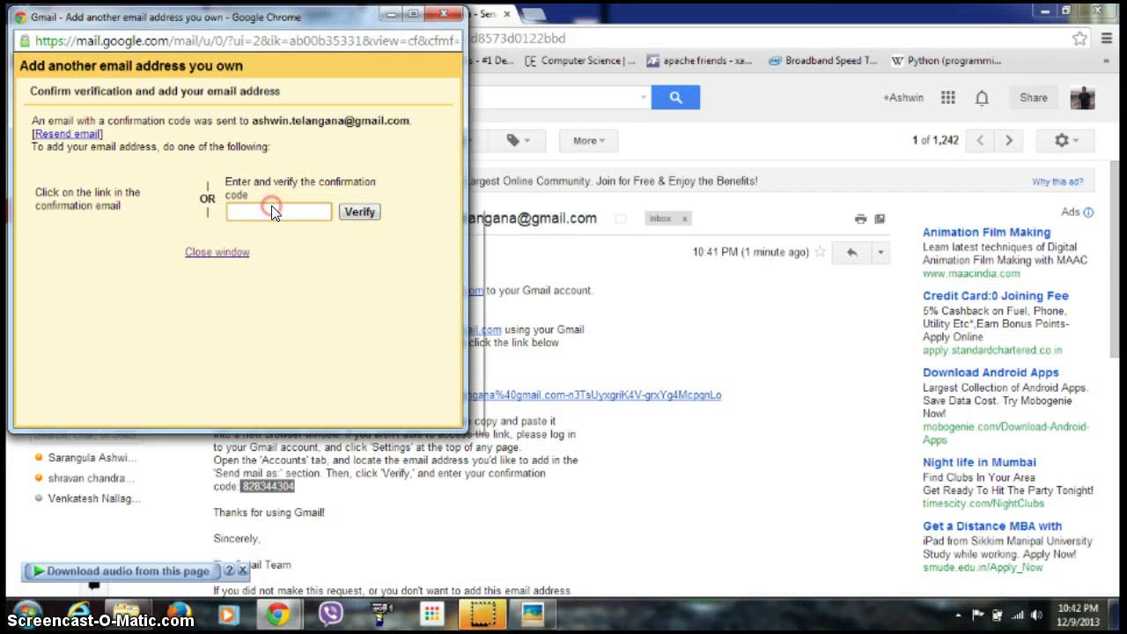
right_click(273, 208)
left_click(304, 300)
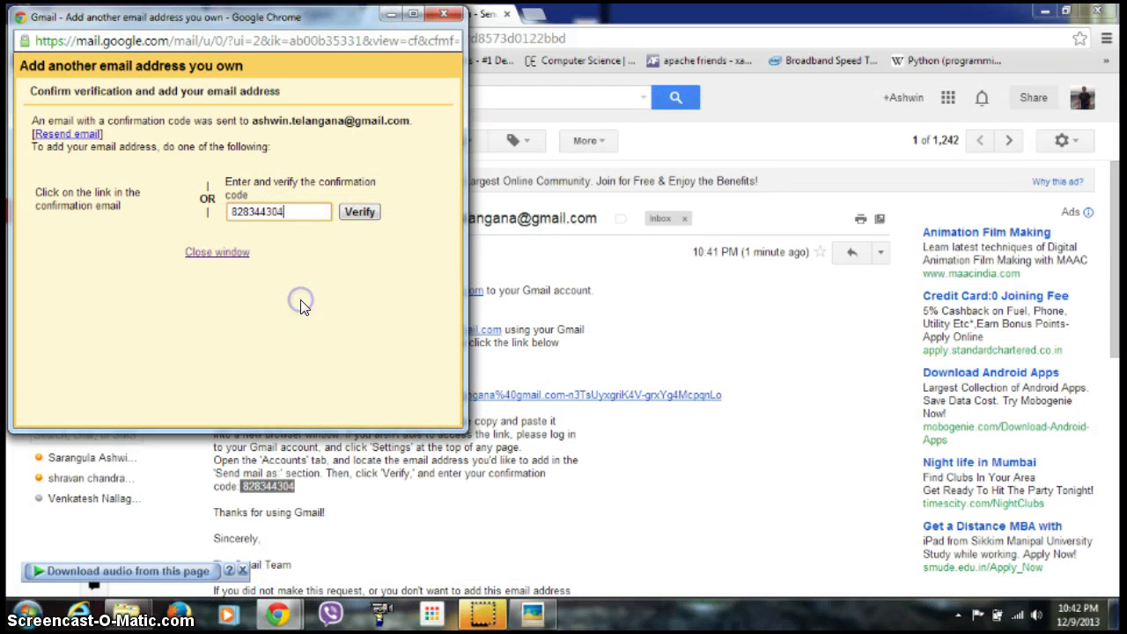
left_click(366, 215)
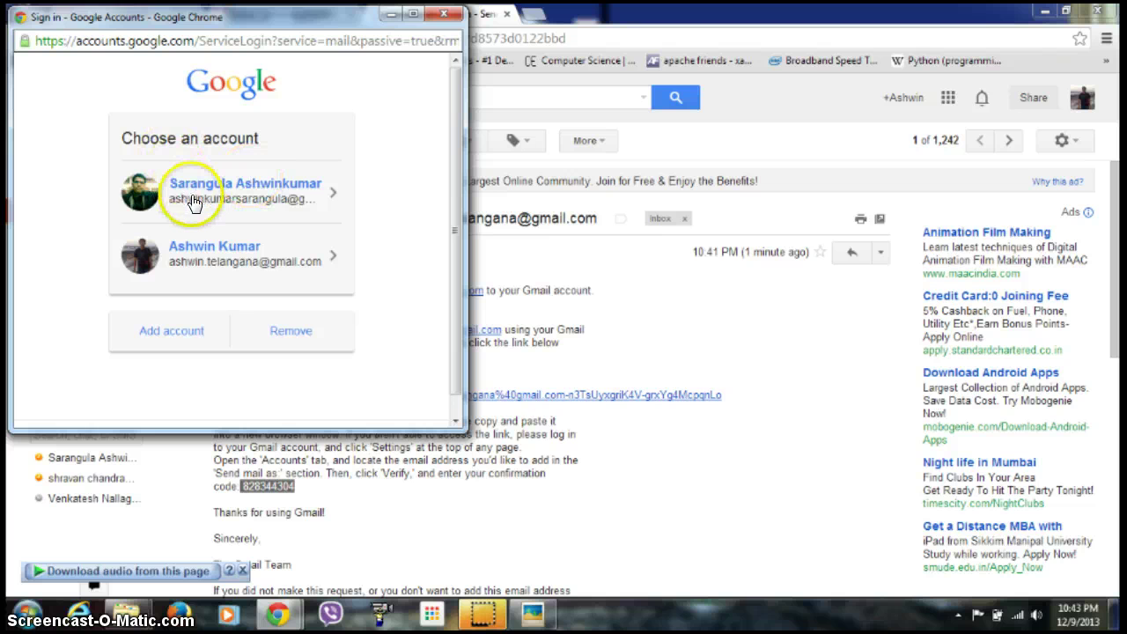
Sign back in to the main account with its password and maximize the Gmail window.
left_click(194, 203)
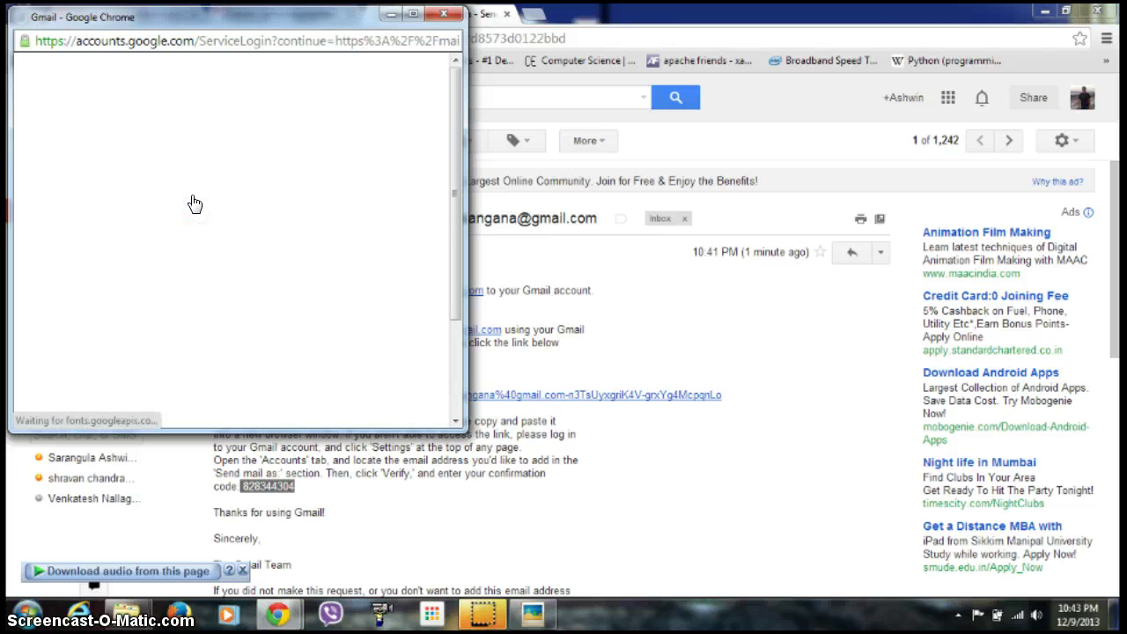
left_click(194, 292)
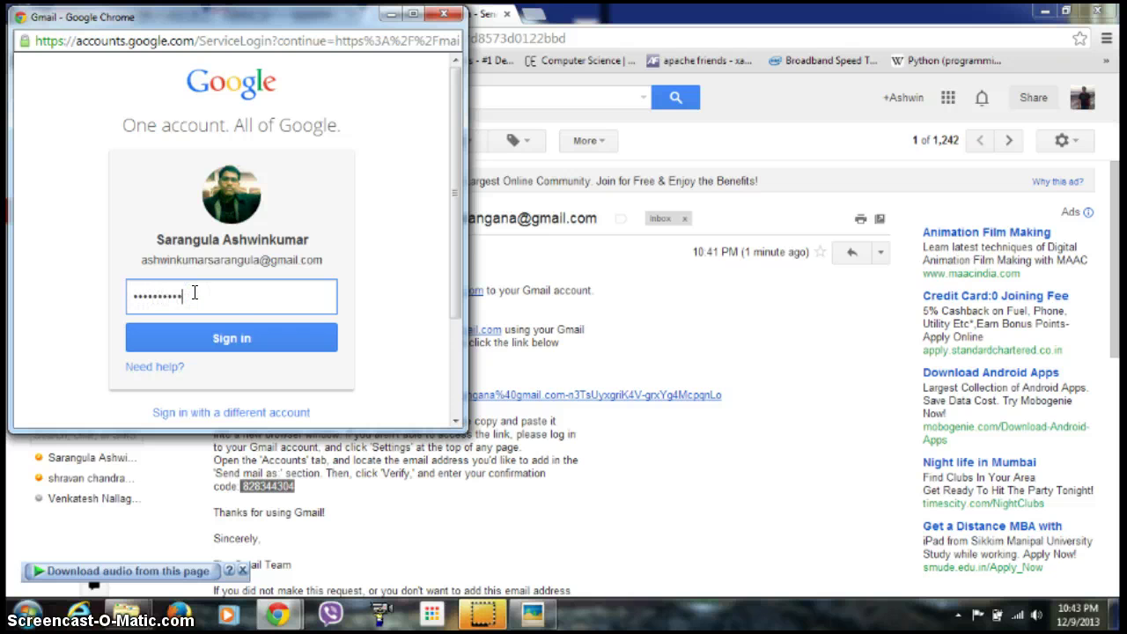
left_click(211, 339)
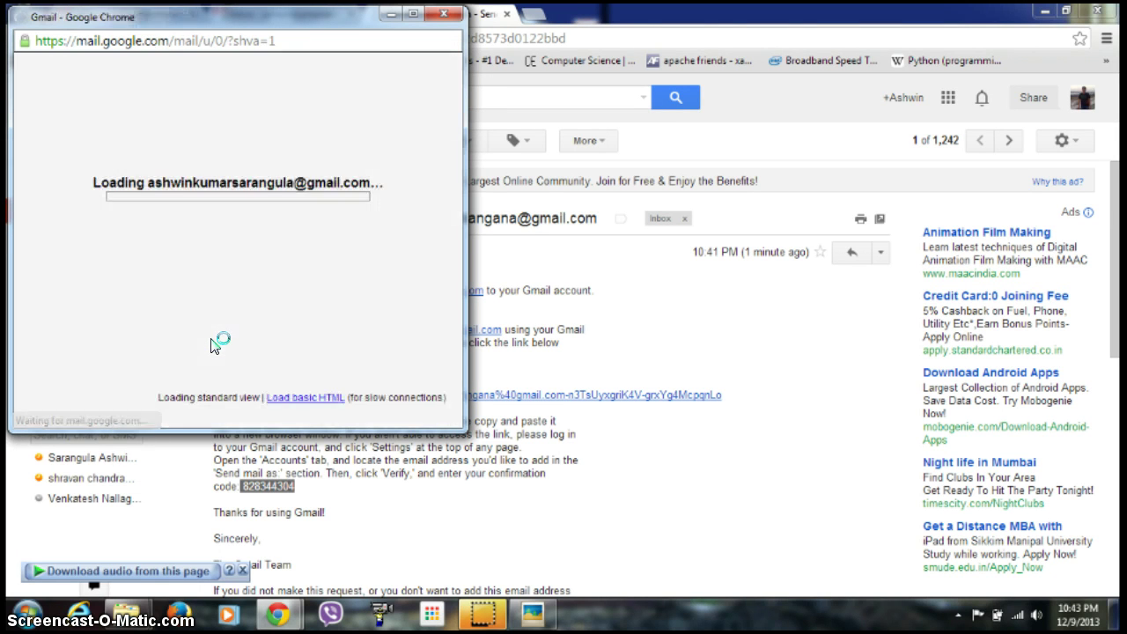
left_click(217, 325)
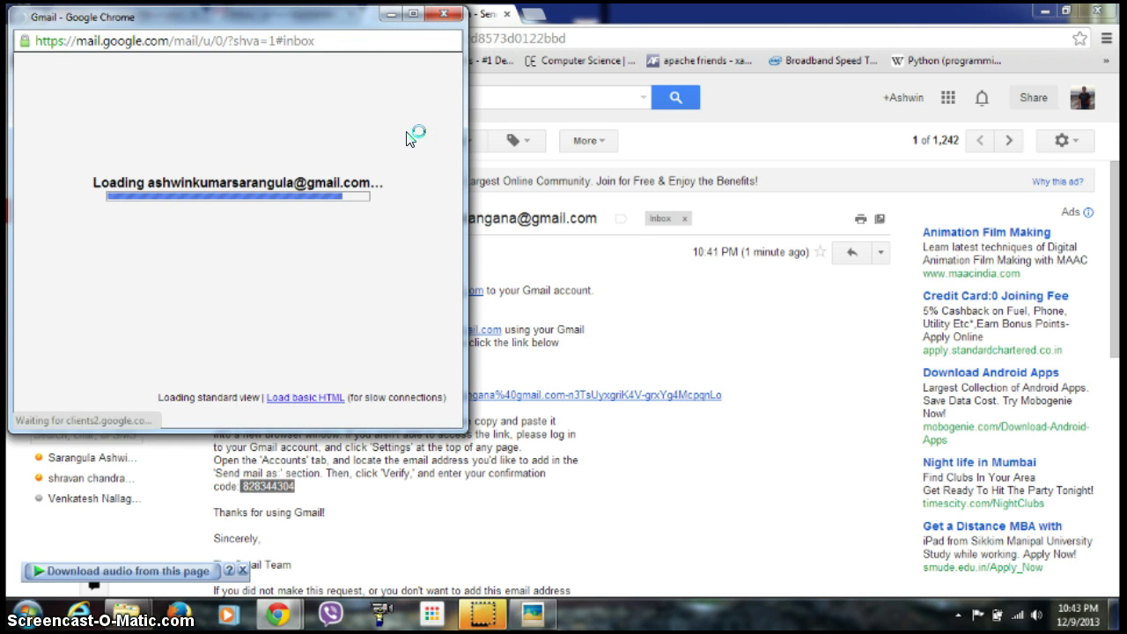
left_click(415, 15)
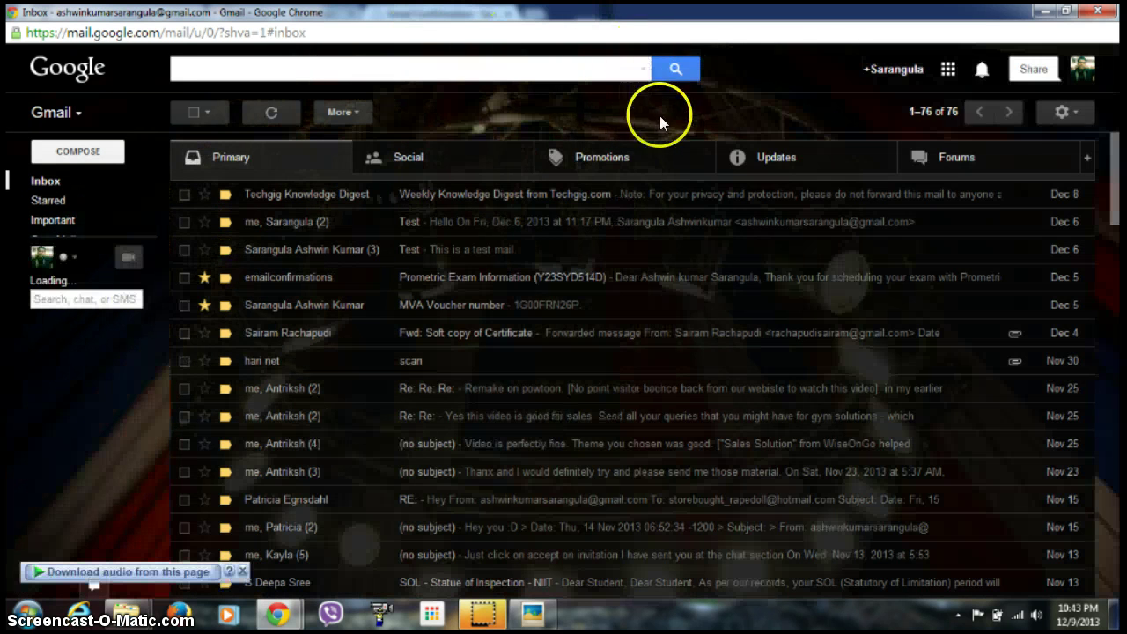
Open Settings > Accounts and check the second address's POP3 and unverified send-as rows.
left_click(1076, 111)
left_click(1001, 264)
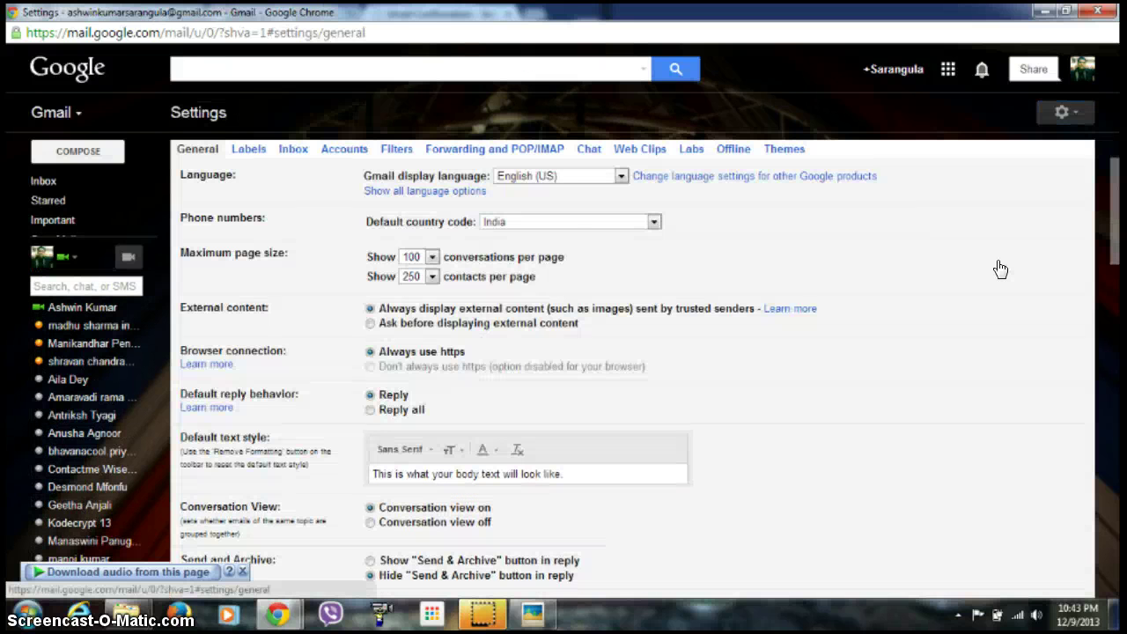
left_click(427, 181)
left_click(346, 150)
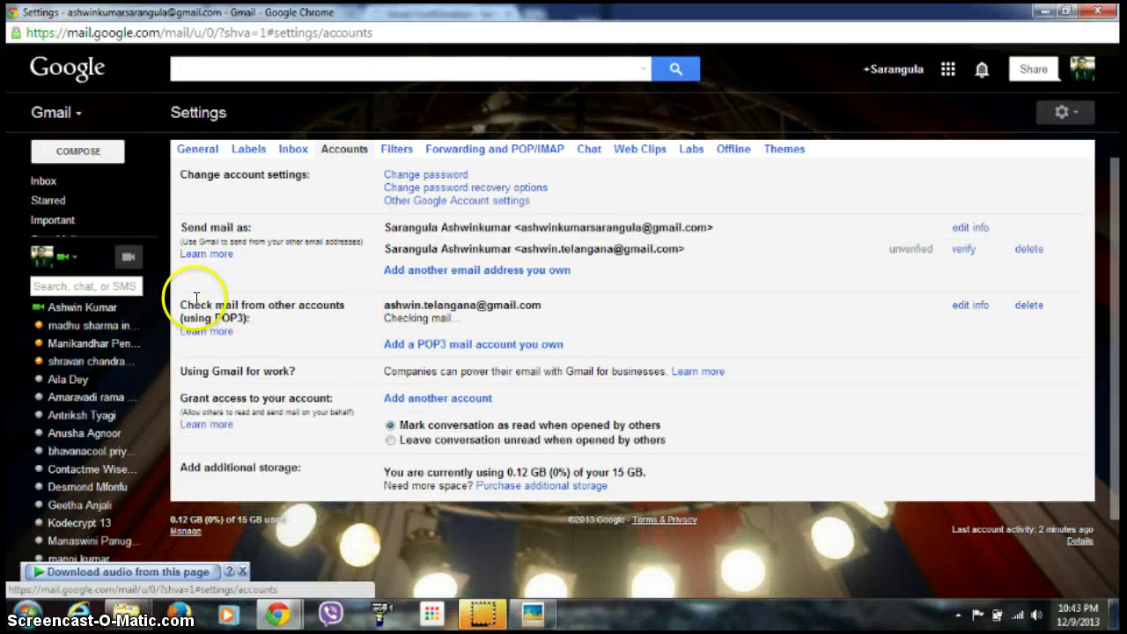
left_click_drag(384, 303, 477, 305)
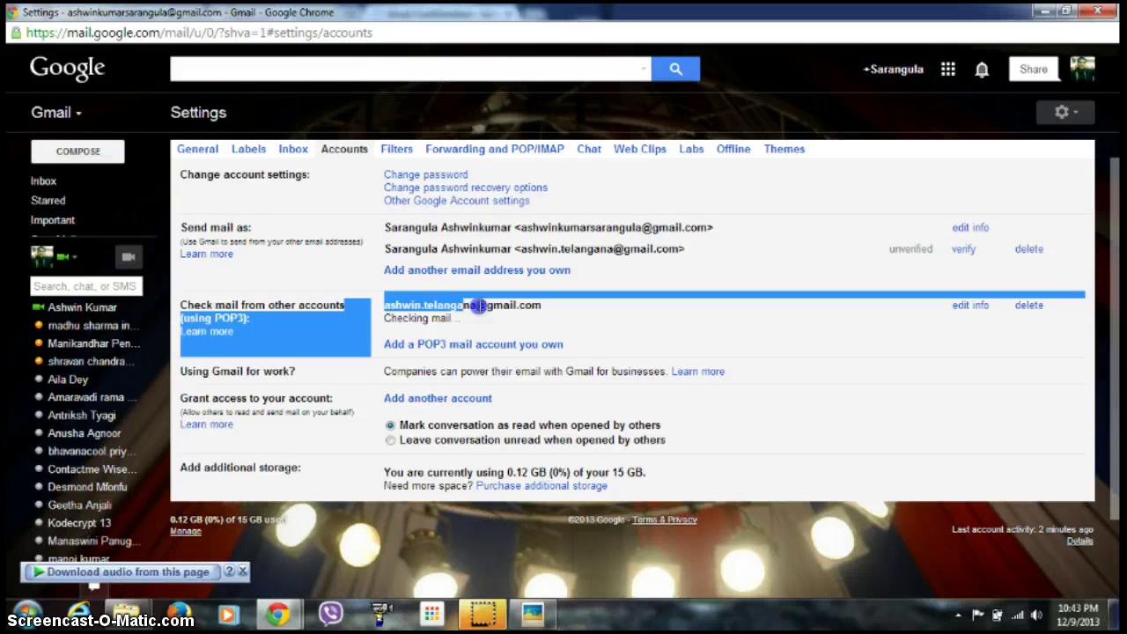
left_click(545, 311)
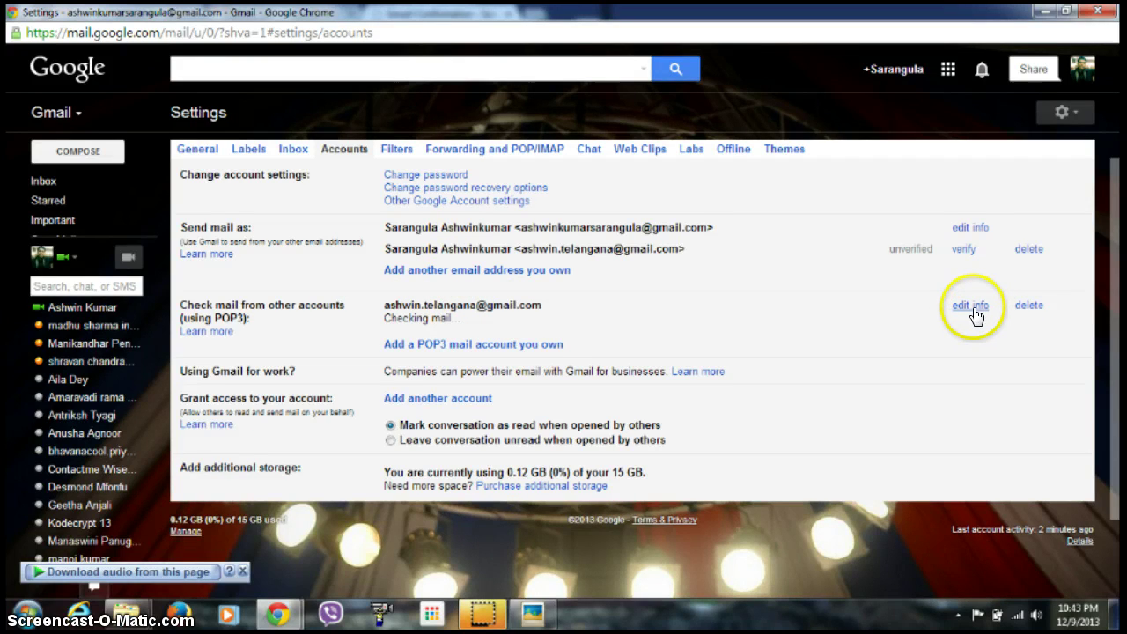
Delete the second address's POP3 mail-checking entry and its send-as entry, then return to the inbox.
left_click(1028, 307)
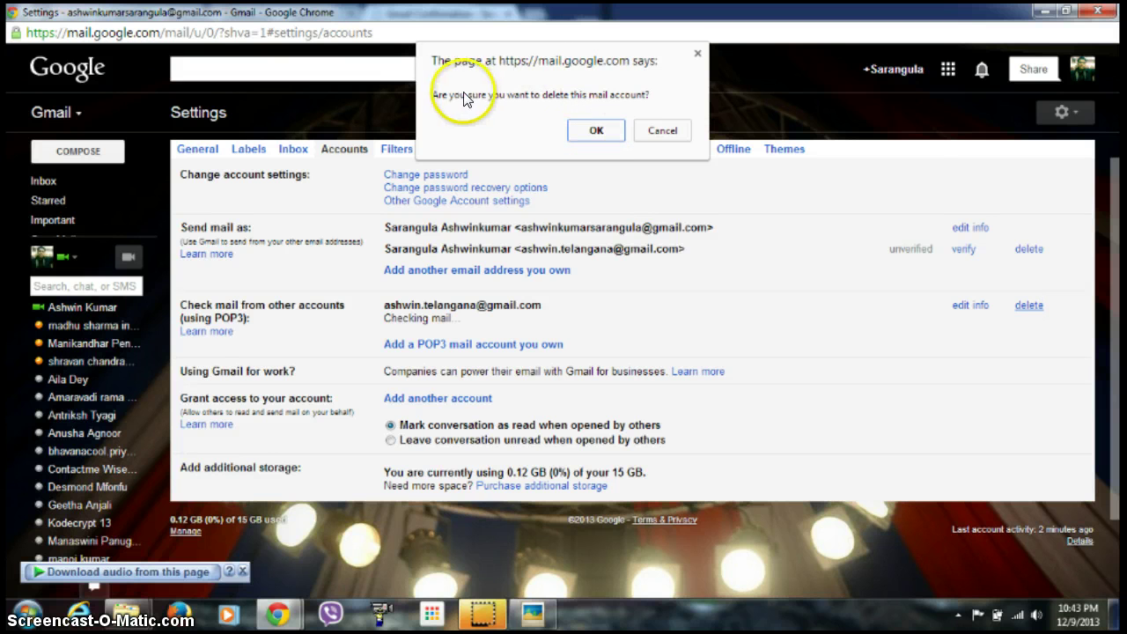
left_click(594, 129)
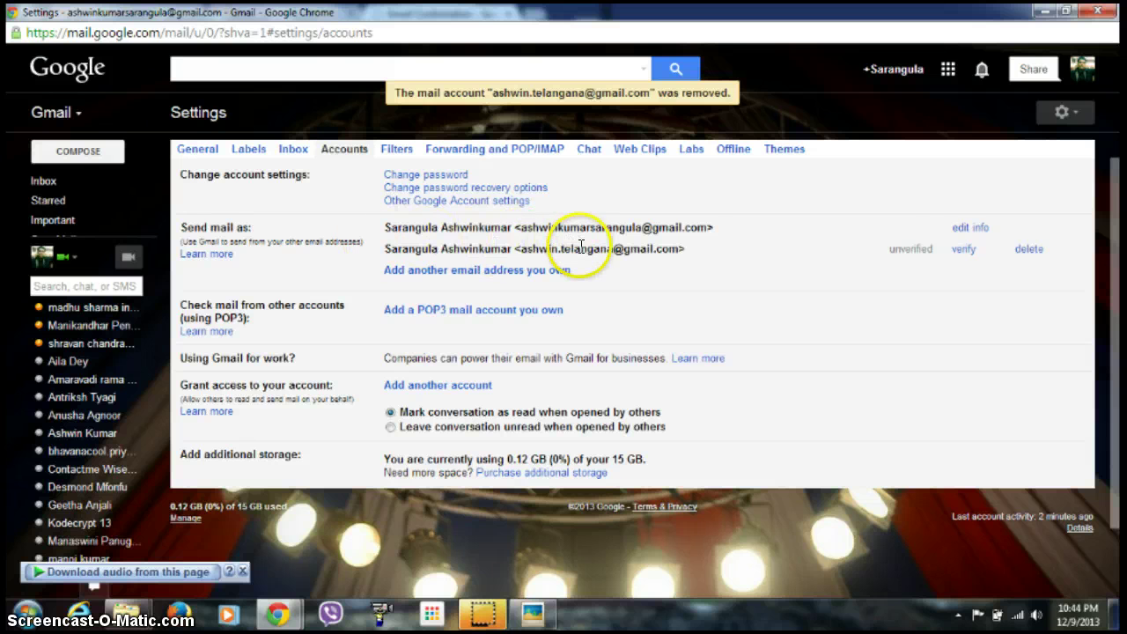
left_click(1032, 252)
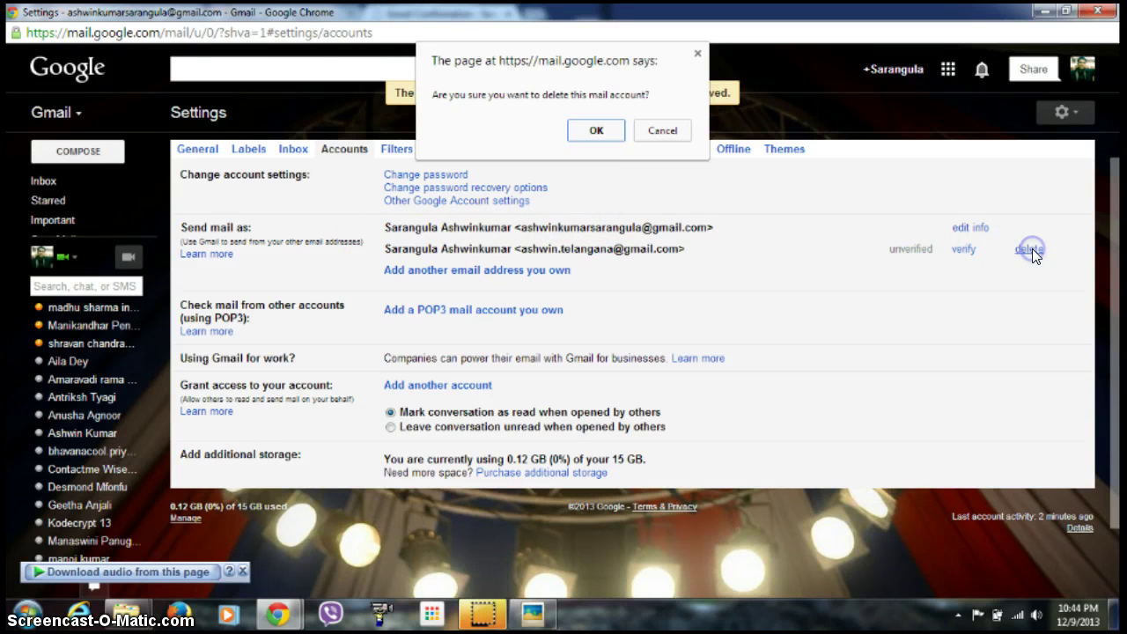
left_click(601, 132)
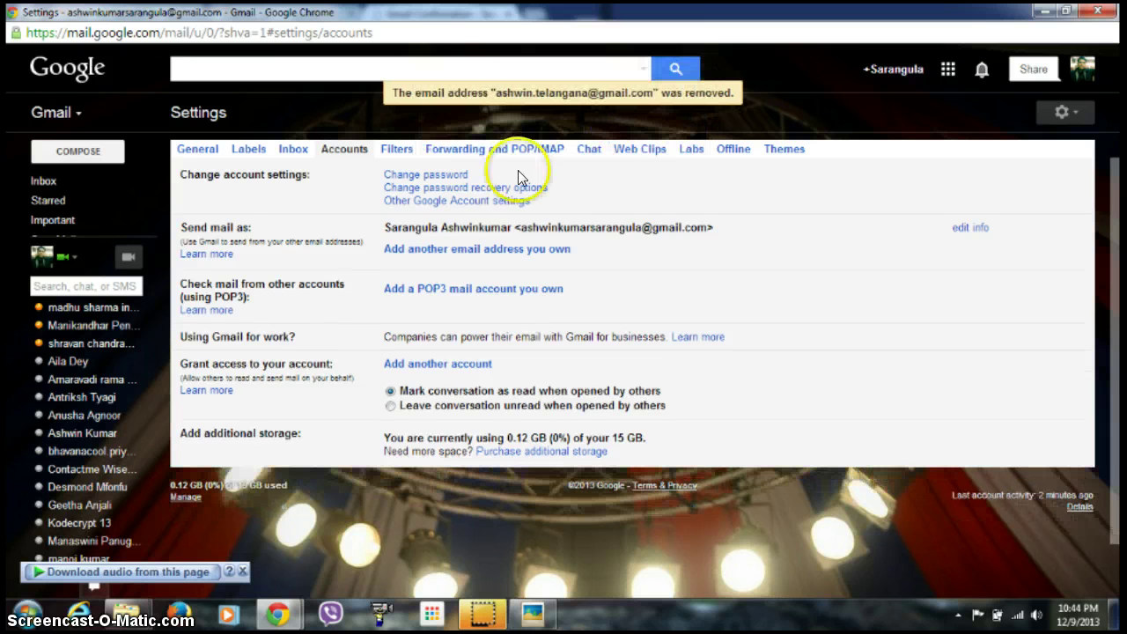
left_click(70, 180)
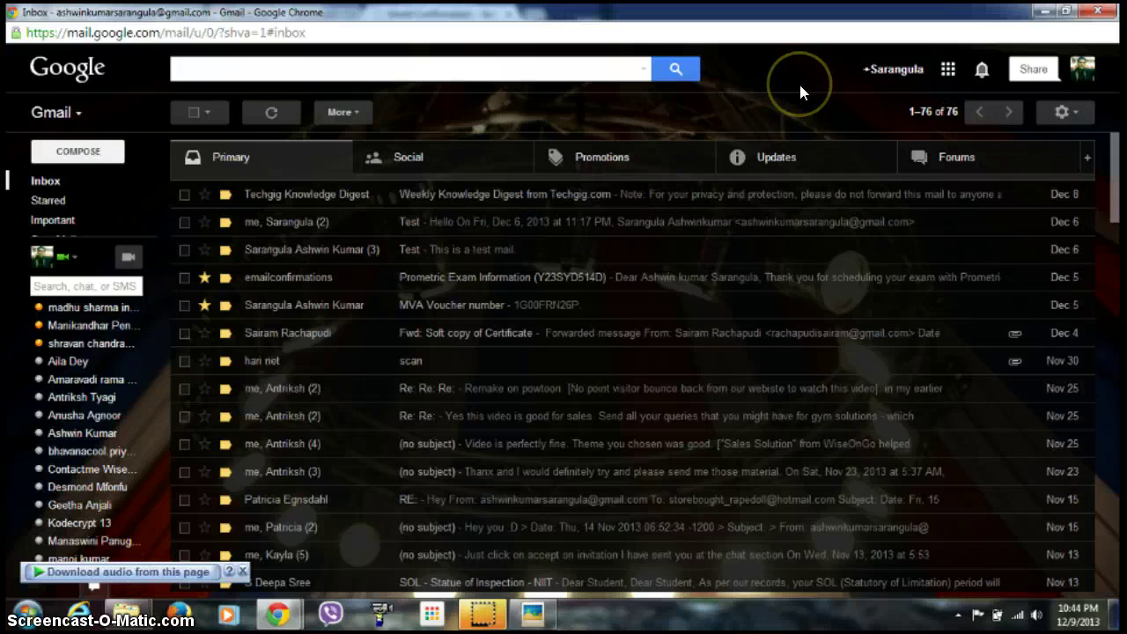
Switch to another open program from the taskbar.
left_click(477, 616)
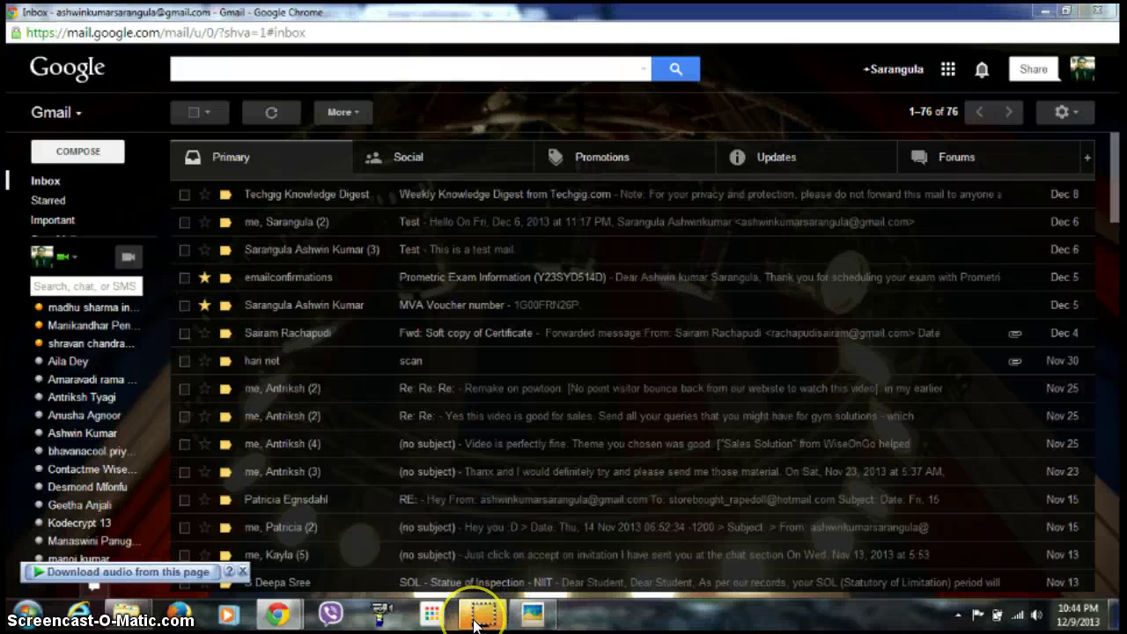